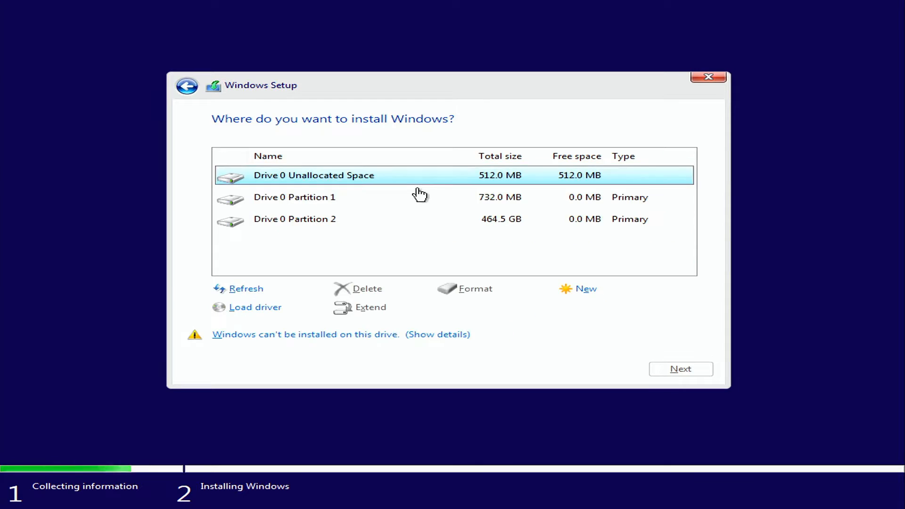
- Delete the two remaining partitions on Drive 0 and proceed with the Windows installation
{"action": "left_click", "coordinate": [365, 289]}
{"action": "left_click", "coordinate": [577, 310]}
{"action": "left_click", "coordinate": [420, 199]}
{"action": "left_click", "coordinate": [365, 288]}
{"action": "left_click", "coordinate": [558, 314]}
{"action": "left_click", "coordinate": [660, 375]}
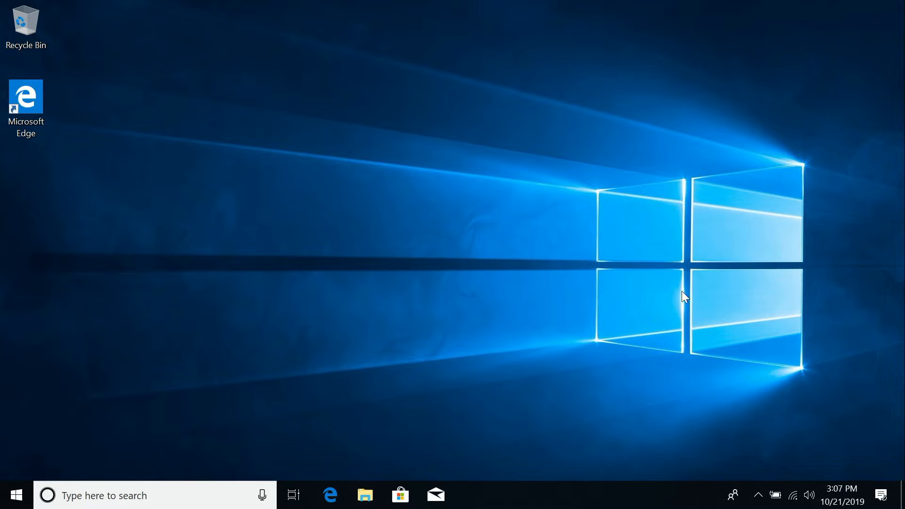
- Find Windows Update in Settings by searching "up", view the update status, and close Settings
{"action": "left_click", "coordinate": [10, 497]}
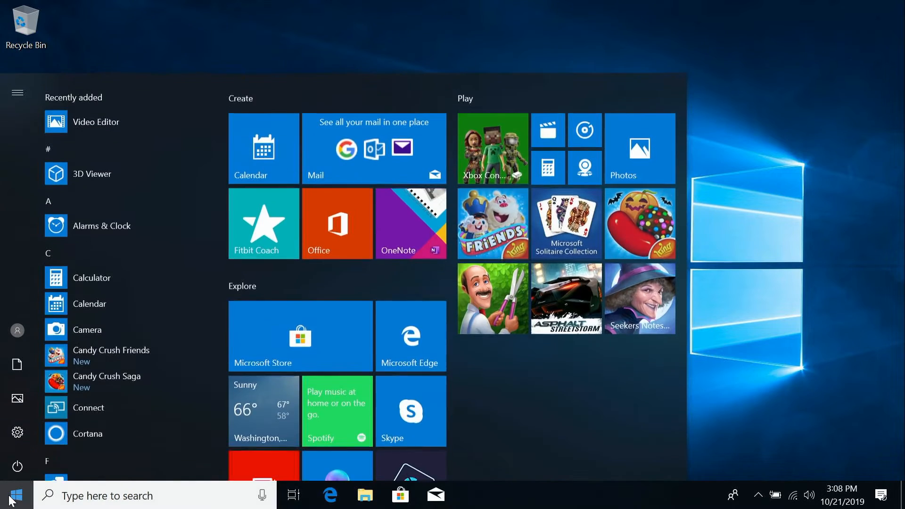
{"action": "left_click", "coordinate": [17, 430]}
{"action": "type", "text": "up"}
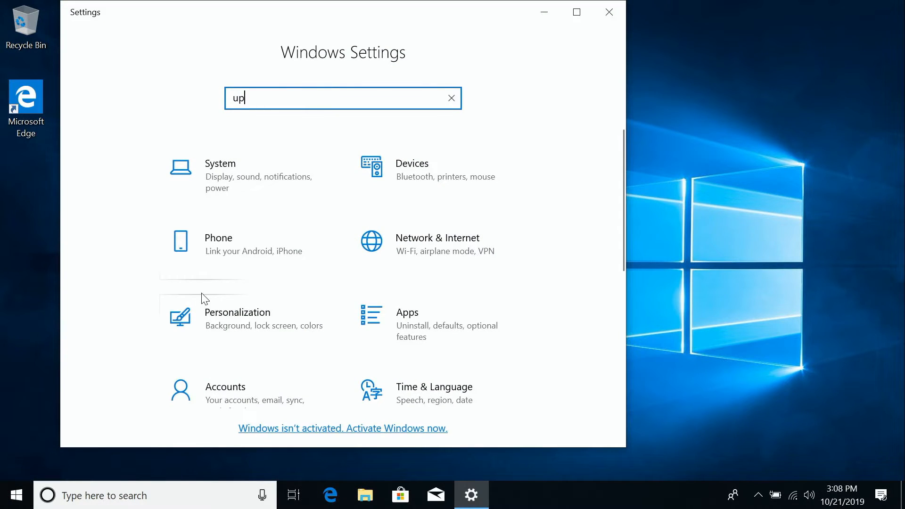
{"action": "left_click", "coordinate": [307, 129]}
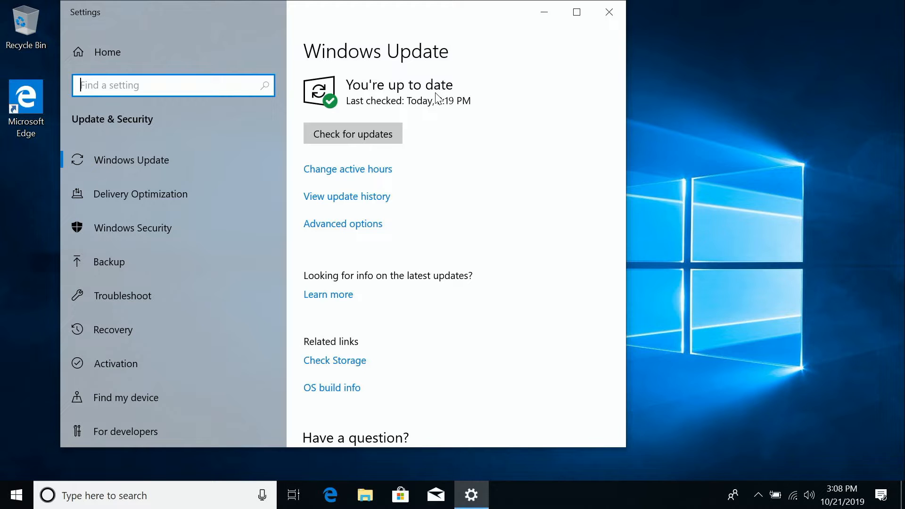
{"action": "left_click", "coordinate": [608, 12]}
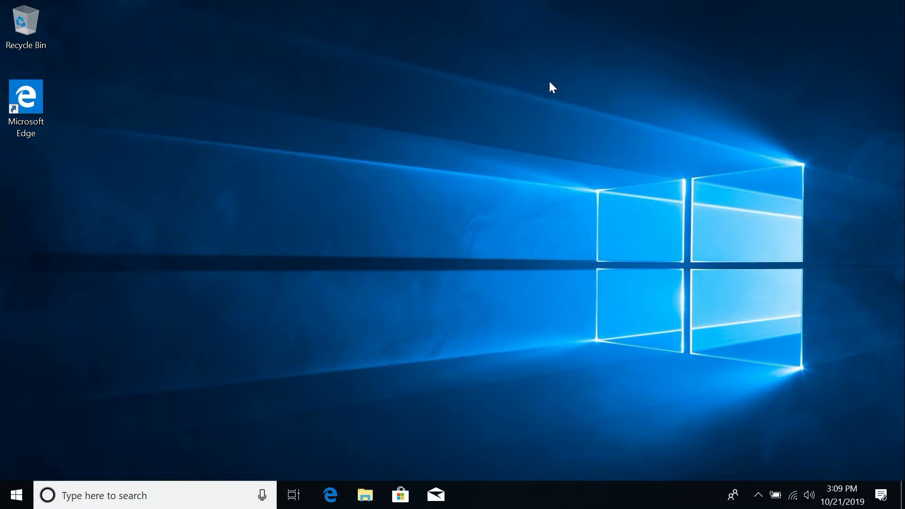
{"action": "left_click", "coordinate": [330, 494]}
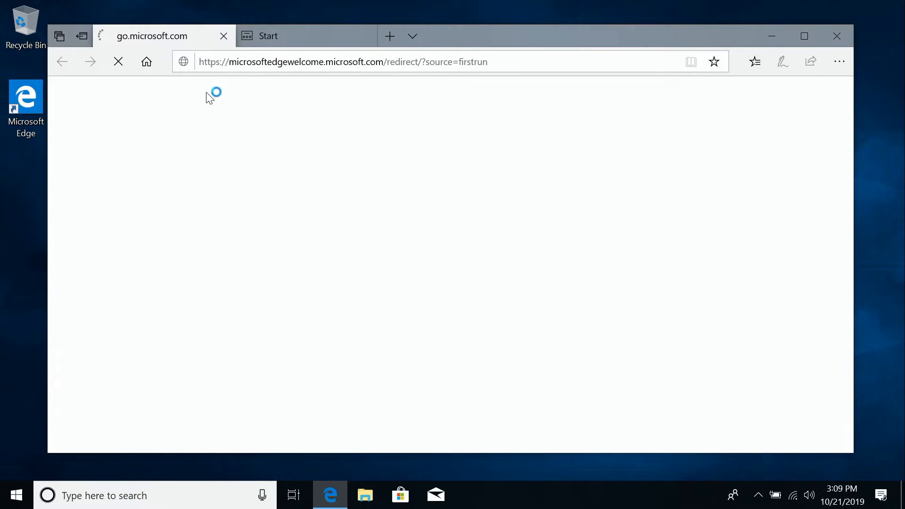
{"action": "left_click", "coordinate": [224, 36]}
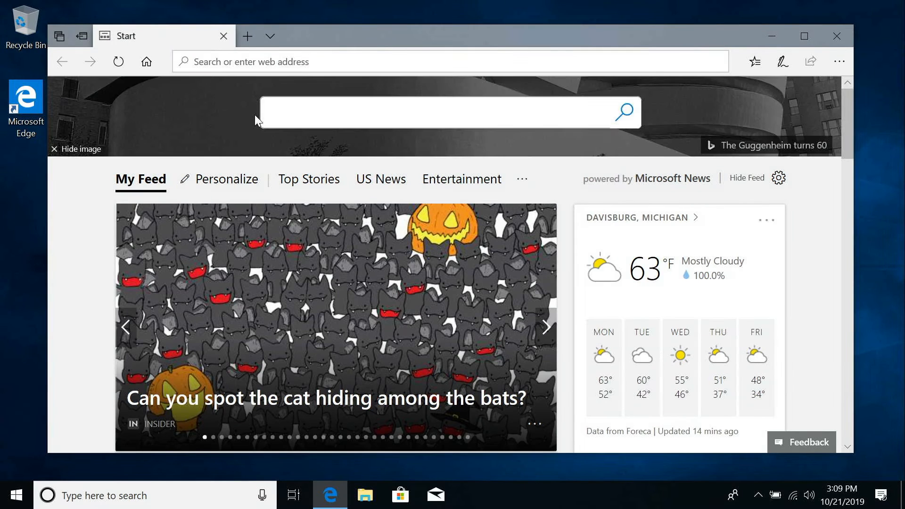
{"action": "left_click", "coordinate": [262, 66]}
{"action": "type", "text": "www.goo"}
{"action": "key", "text": "Return"}
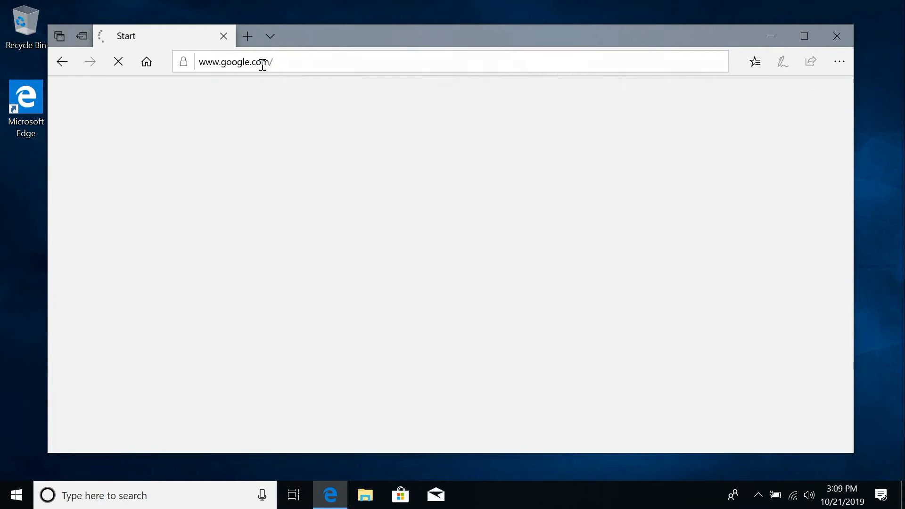
- Search Google for "pop os" and open System76's Pop!_OS page
{"action": "type", "text": "pop os"}
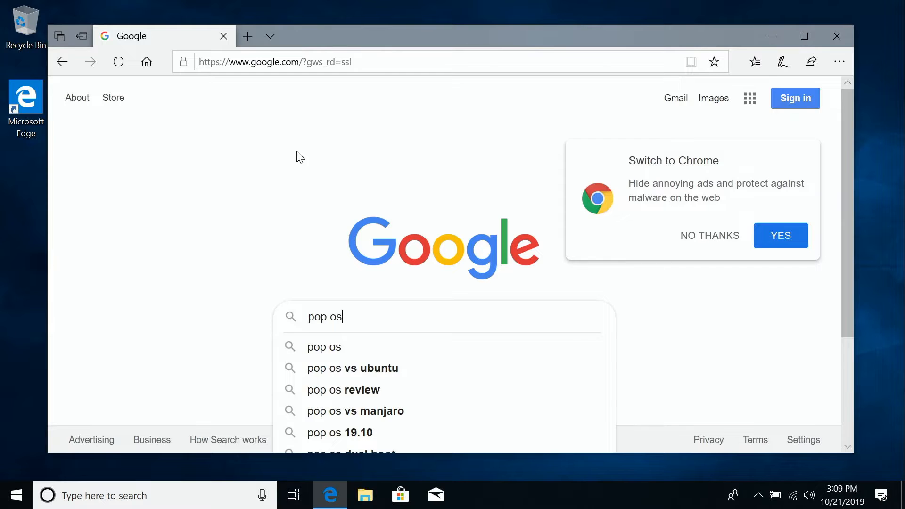
{"action": "key", "text": "Return"}
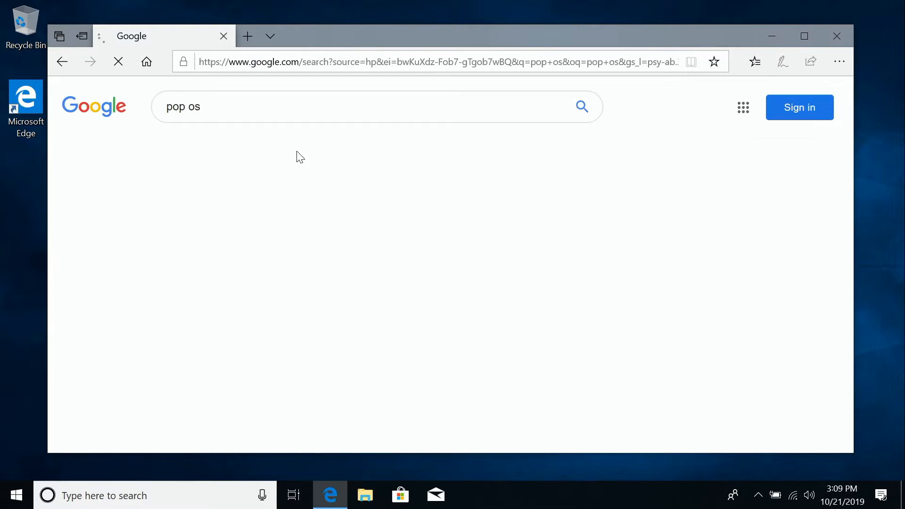
{"action": "left_click", "coordinate": [287, 207]}
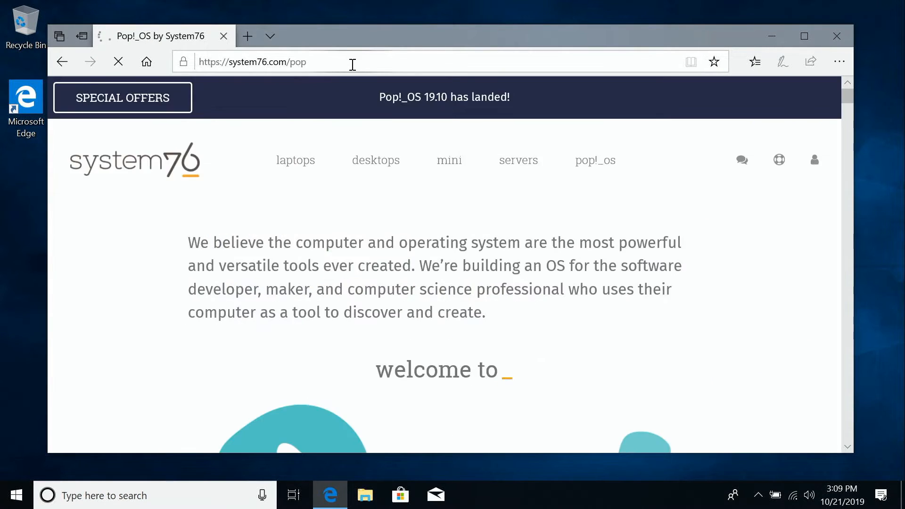
- Highlight the page address system76.com/pop and open the download options for Pop!_OS 19.10
{"action": "left_click", "coordinate": [198, 60]}
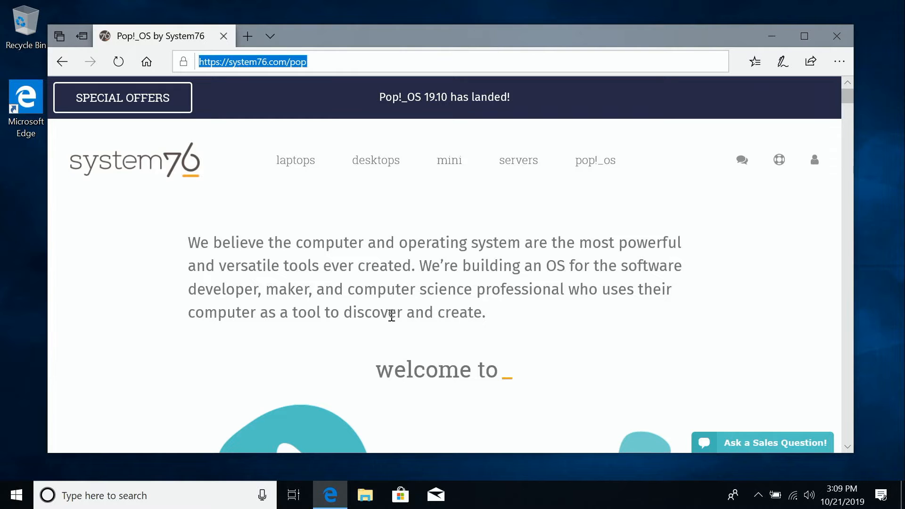
{"action": "scroll", "coordinate": [390, 314], "scroll_direction": "down", "scroll_amount": 10}
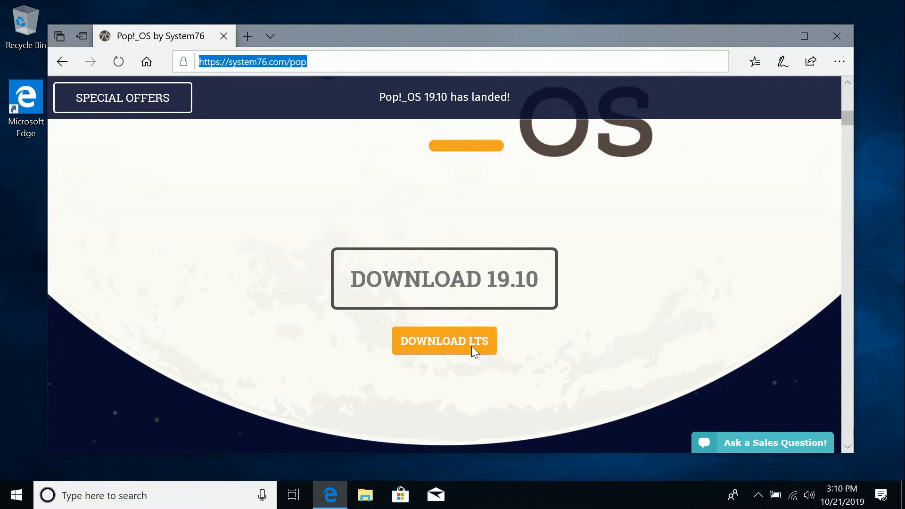
{"action": "left_click", "coordinate": [527, 291]}
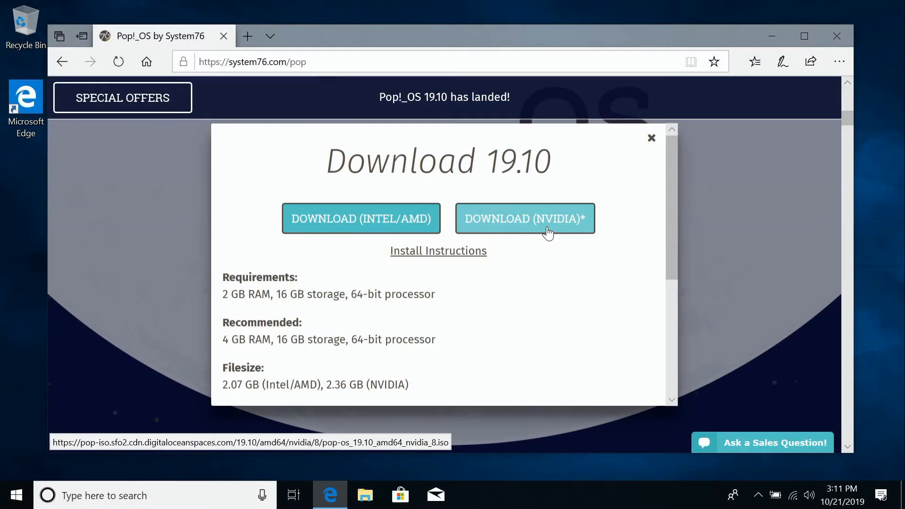
- Check the computer's display adapter in Device Manager and choose the Intel/AMD download of Pop!_OS 19.10
{"action": "right_click", "coordinate": [19, 501]}
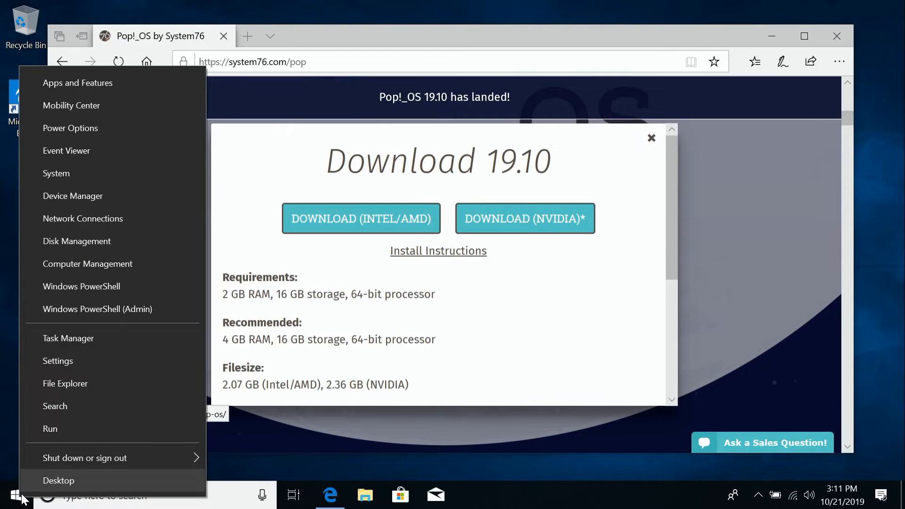
{"action": "left_click", "coordinate": [108, 203]}
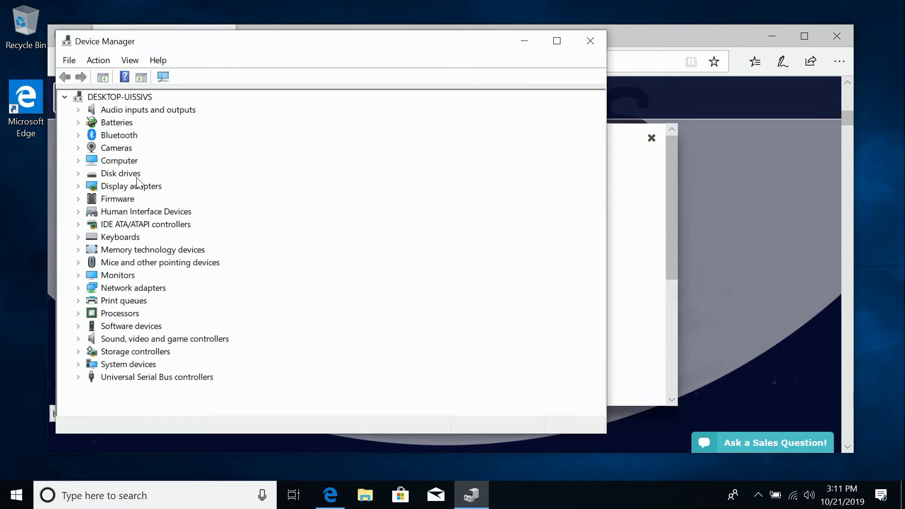
{"action": "left_click", "coordinate": [78, 186]}
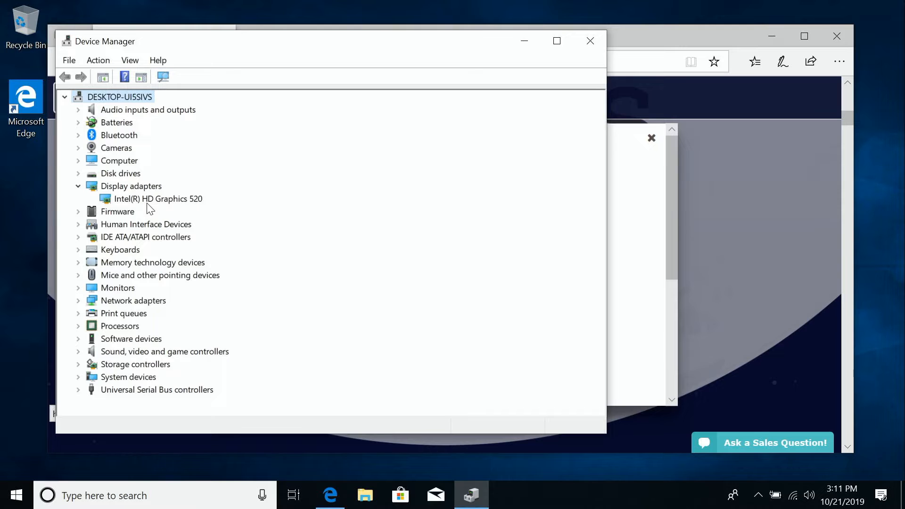
{"action": "left_click", "coordinate": [597, 37]}
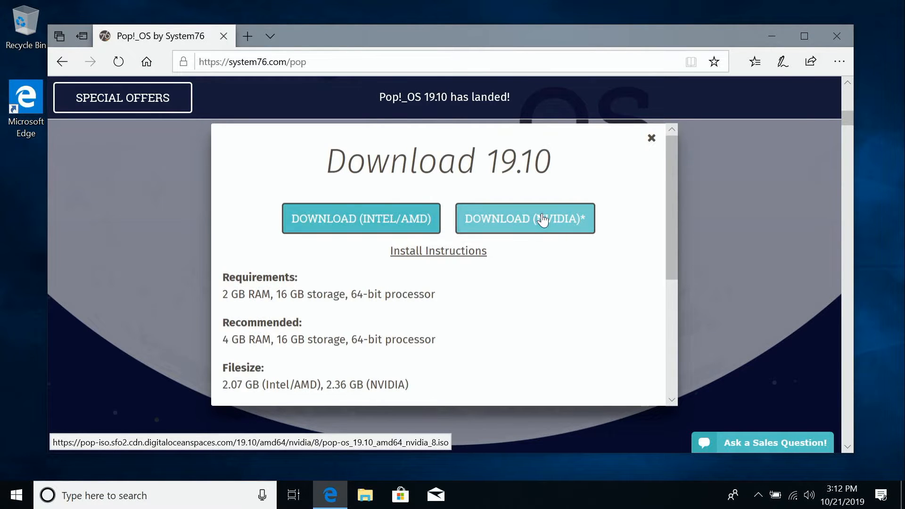
{"action": "left_click", "coordinate": [394, 225]}
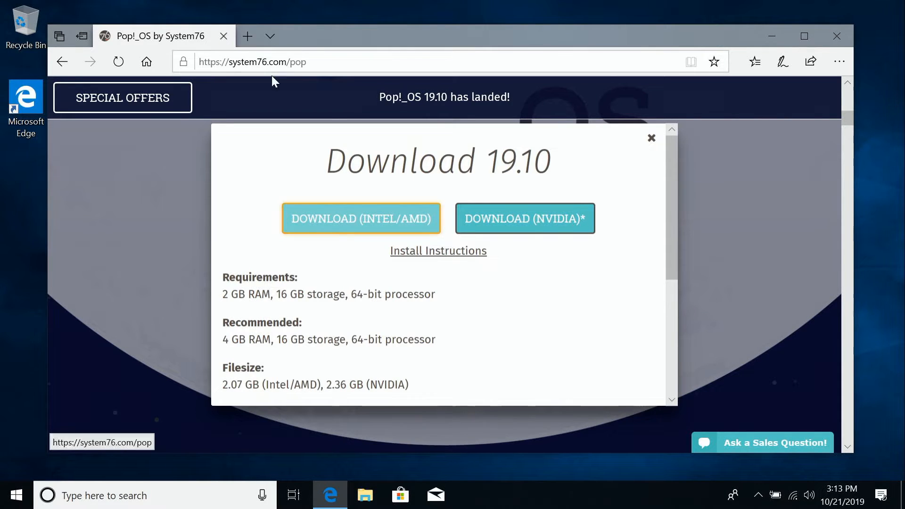
- Visit etcher.io in a new browser tab and locate the balenaEtcher download for Windows
{"action": "left_click", "coordinate": [248, 36]}
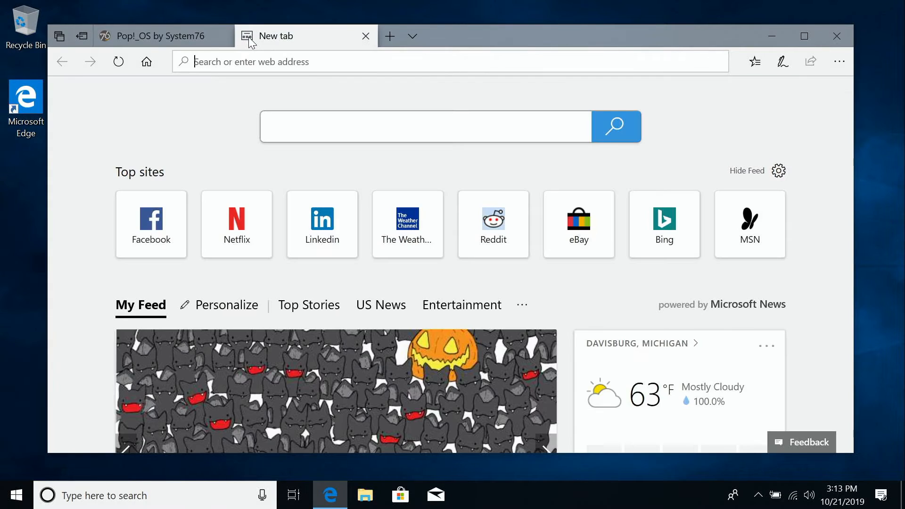
{"action": "type", "text": "etcher.io"}
{"action": "key", "text": "Return"}
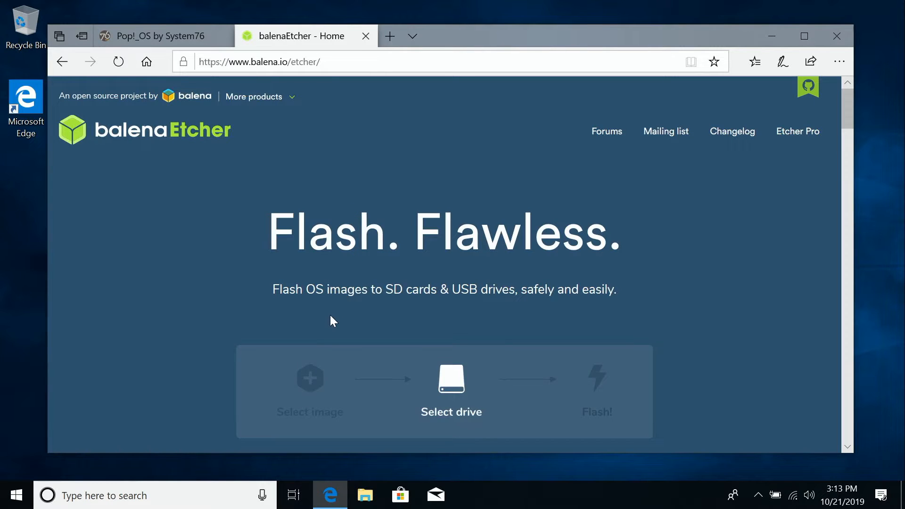
{"action": "scroll", "coordinate": [331, 316], "scroll_direction": "down", "scroll_amount": 2}
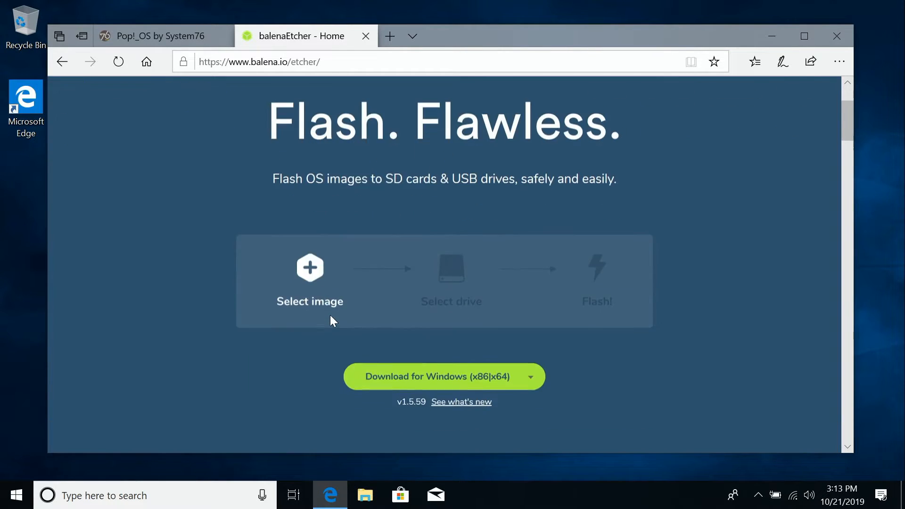
{"action": "scroll", "coordinate": [329, 316], "scroll_direction": "down", "scroll_amount": 1}
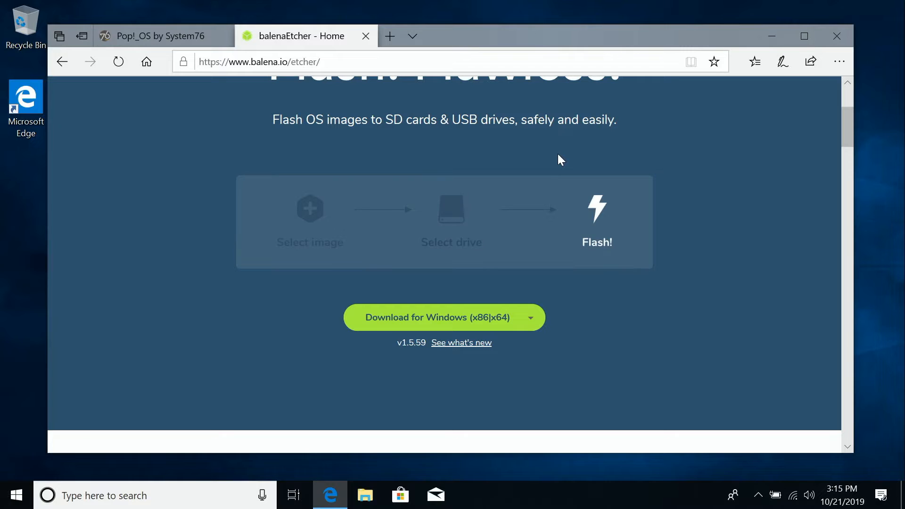
- Locate the Safely Remove Hardware and Eject Media option among the hidden system icons and dismiss them
{"action": "left_click", "coordinate": [757, 496]}
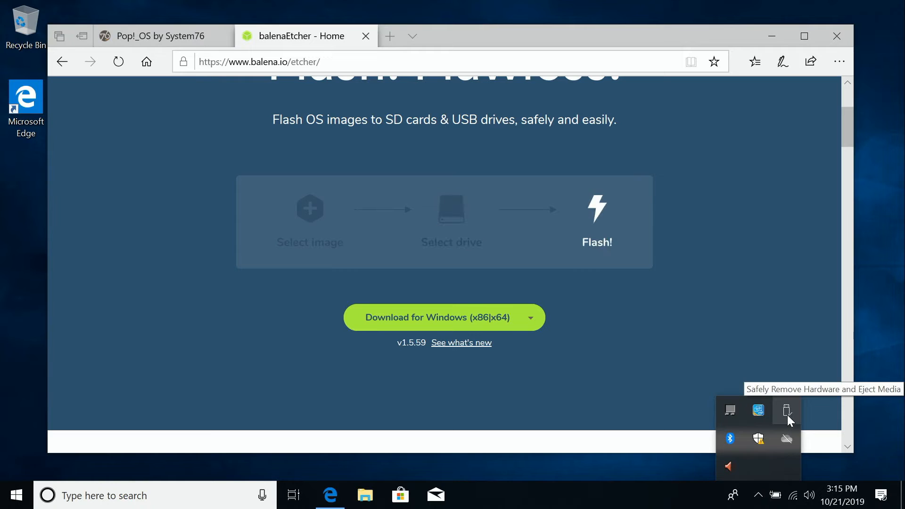
{"action": "left_click", "coordinate": [875, 456]}
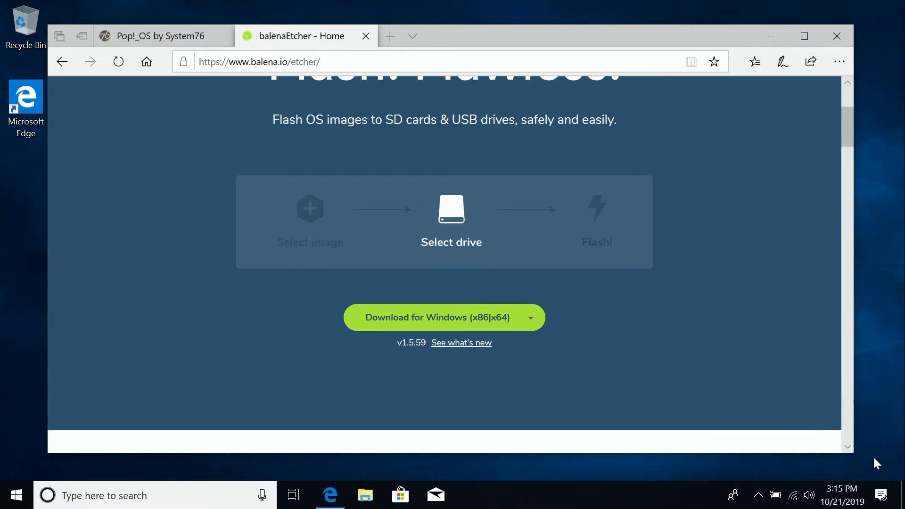
- Restart the computer and boot from the USB device "UEFI: PMAP, Partition 1"
{"action": "left_click", "coordinate": [16, 494]}
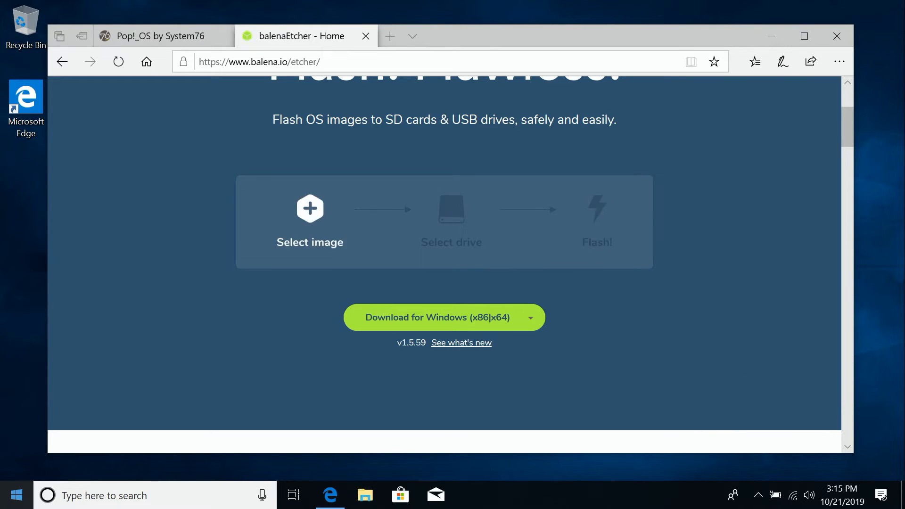
{"action": "left_click", "coordinate": [18, 467]}
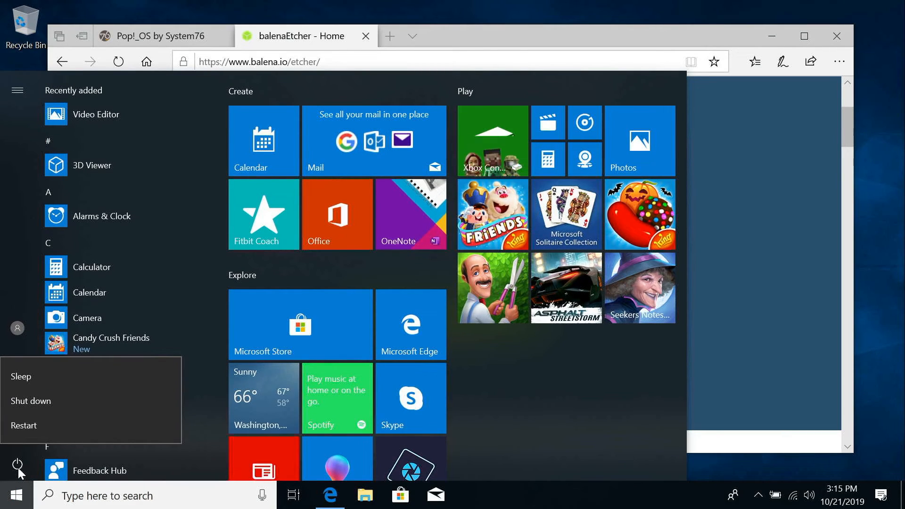
{"action": "left_click", "coordinate": [55, 423]}
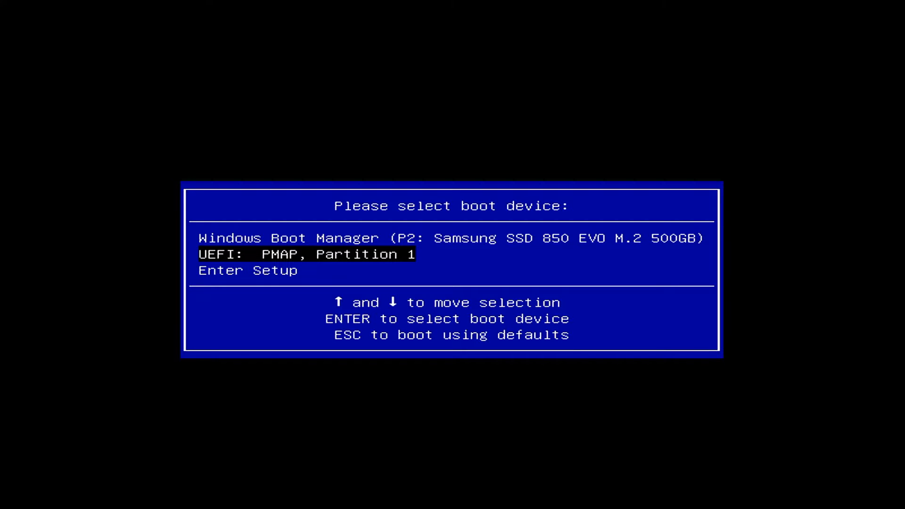
{"action": "key", "text": "Return"}
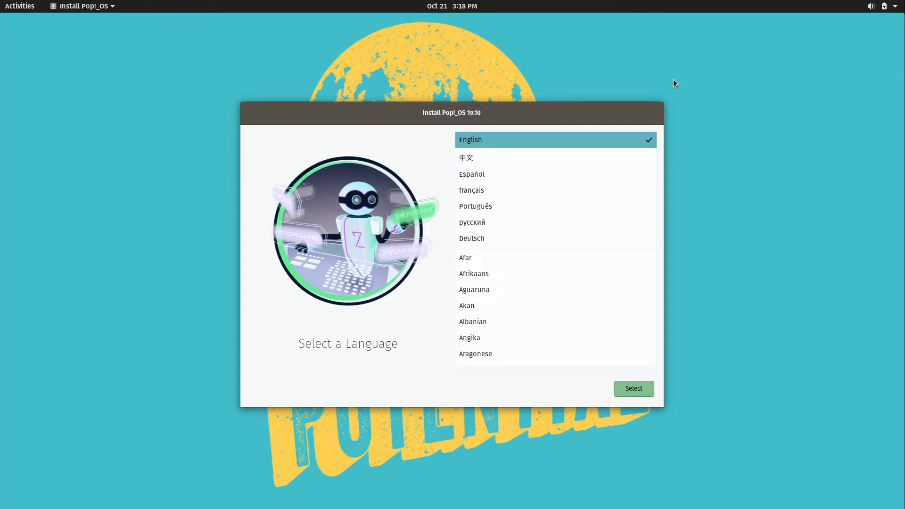
- Connect the live session to the Wi-Fi network "Atlantis", entering the wireless network password
{"action": "left_click", "coordinate": [885, 7]}
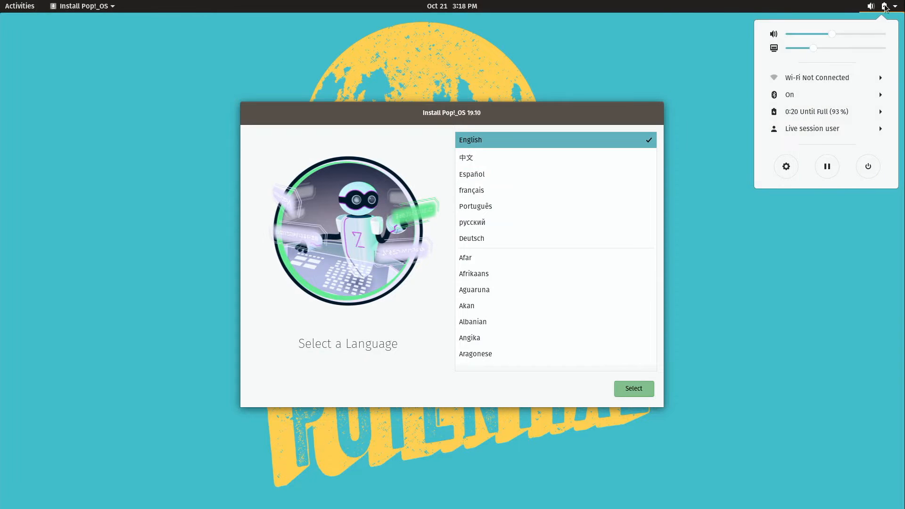
{"action": "left_click", "coordinate": [850, 78]}
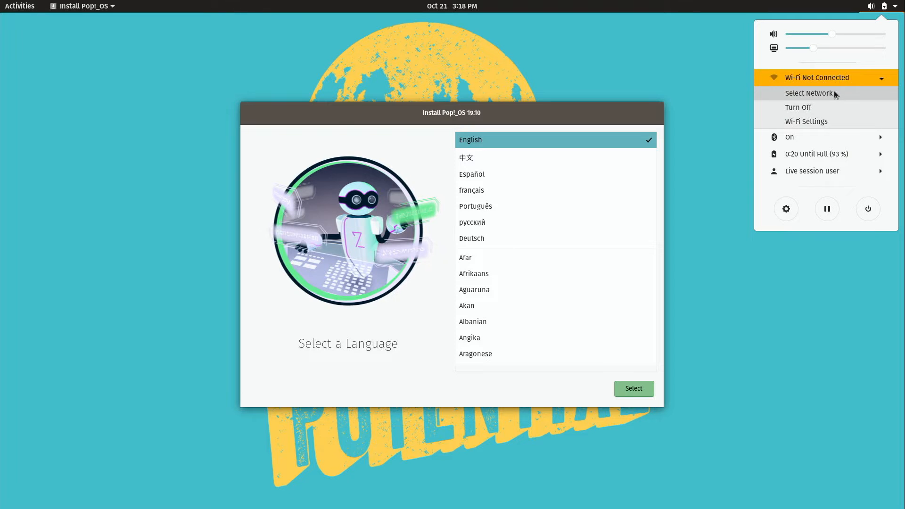
{"action": "left_click", "coordinate": [833, 90]}
{"action": "left_click", "coordinate": [395, 188]}
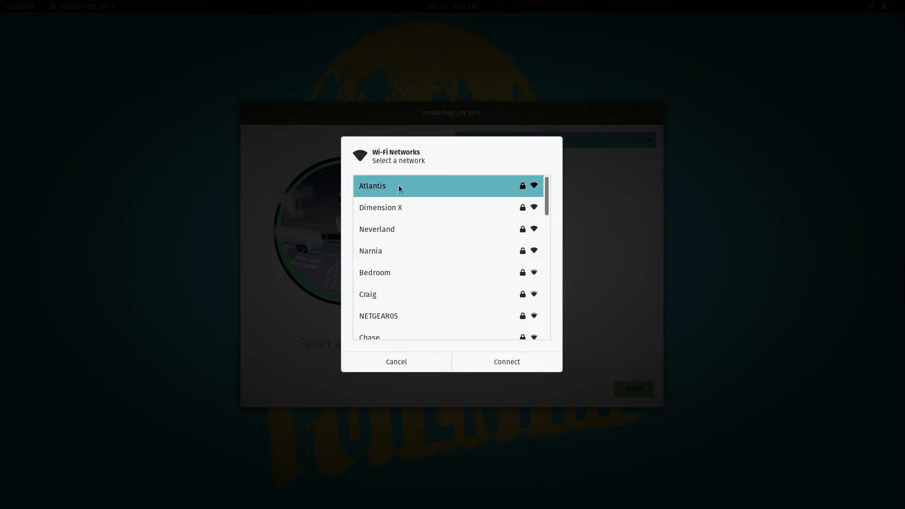
{"action": "left_click", "coordinate": [527, 357]}
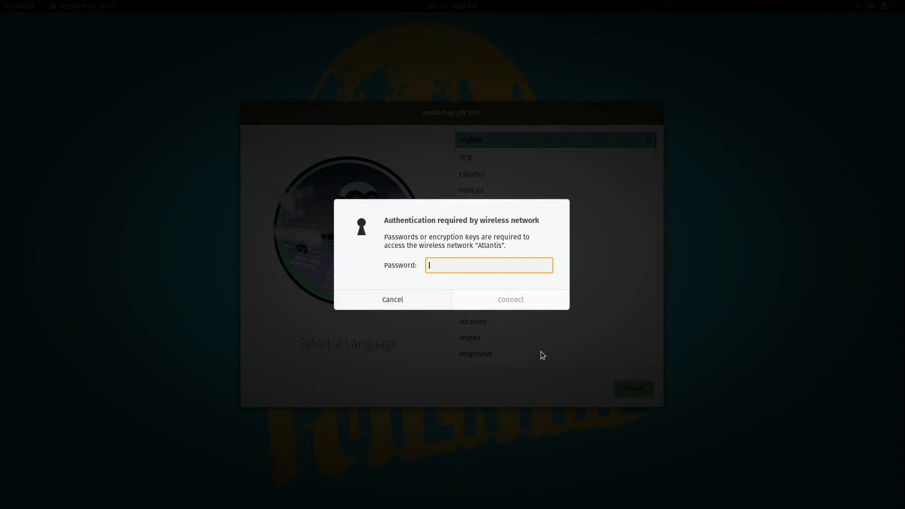
{"action": "type", "text": "•••••••••••••••••"}
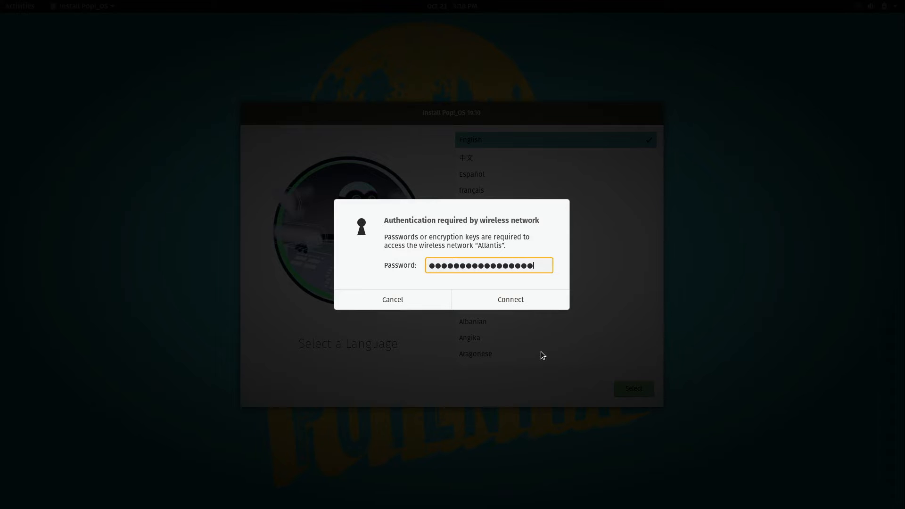
{"action": "left_click", "coordinate": [535, 305]}
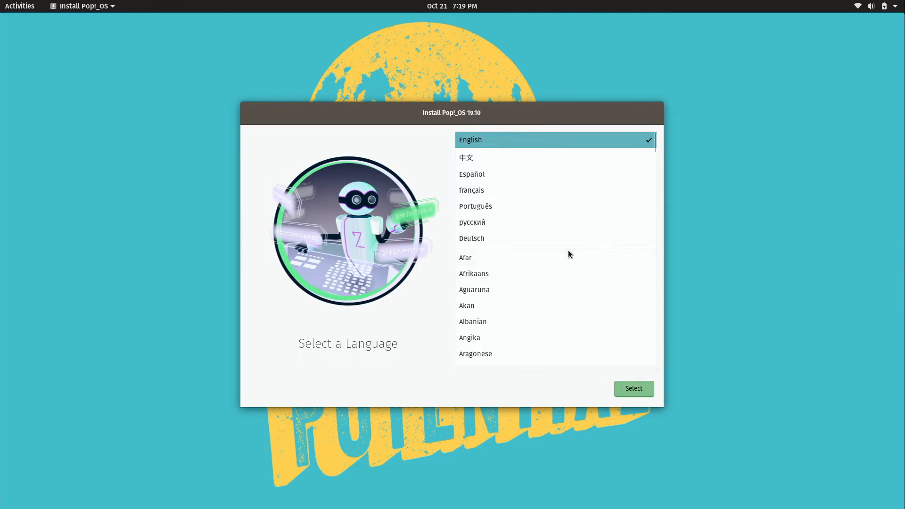
- Set the installer language to English (United States of America) and the keyboard layout to English (US), Default
{"action": "scroll", "coordinate": [566, 254], "scroll_direction": "down", "scroll_amount": 2}
{"action": "scroll", "coordinate": [566, 254], "scroll_direction": "down", "scroll_amount": 4}
{"action": "scroll", "coordinate": [567, 253], "scroll_direction": "up", "scroll_amount": 7}
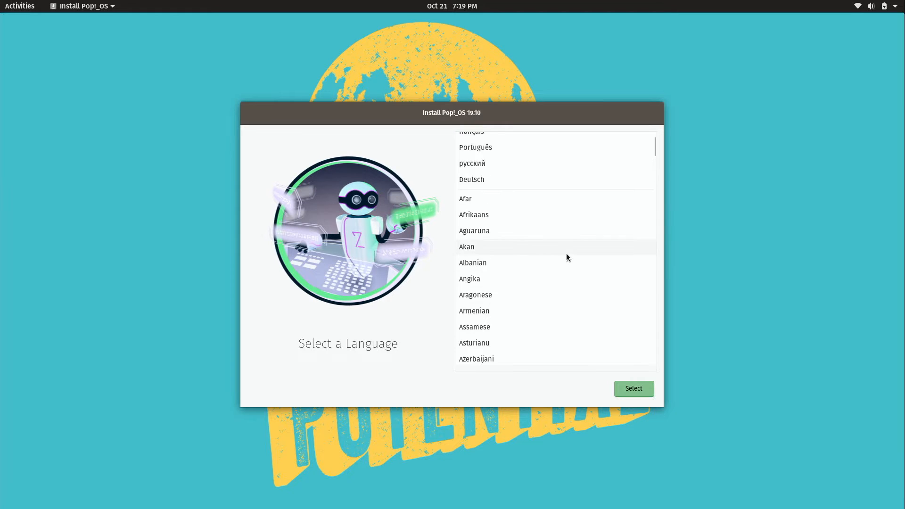
{"action": "left_click", "coordinate": [645, 391]}
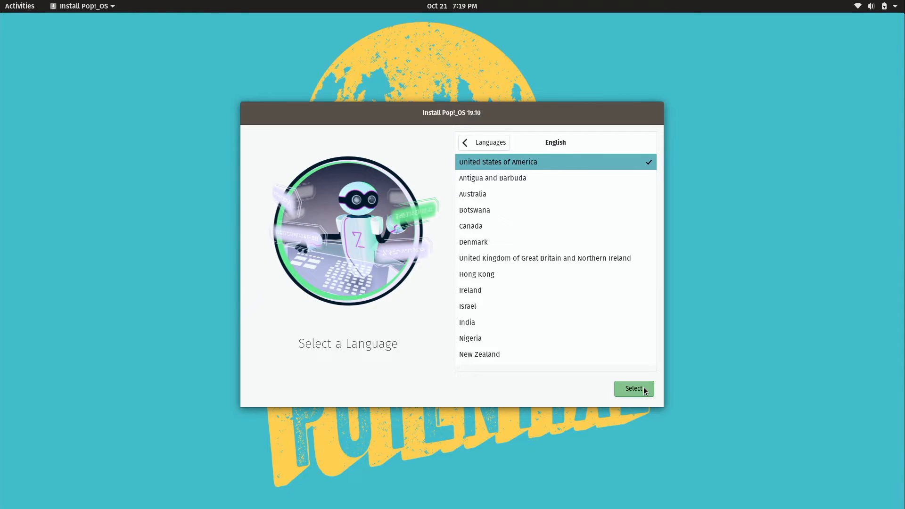
{"action": "left_click", "coordinate": [645, 391]}
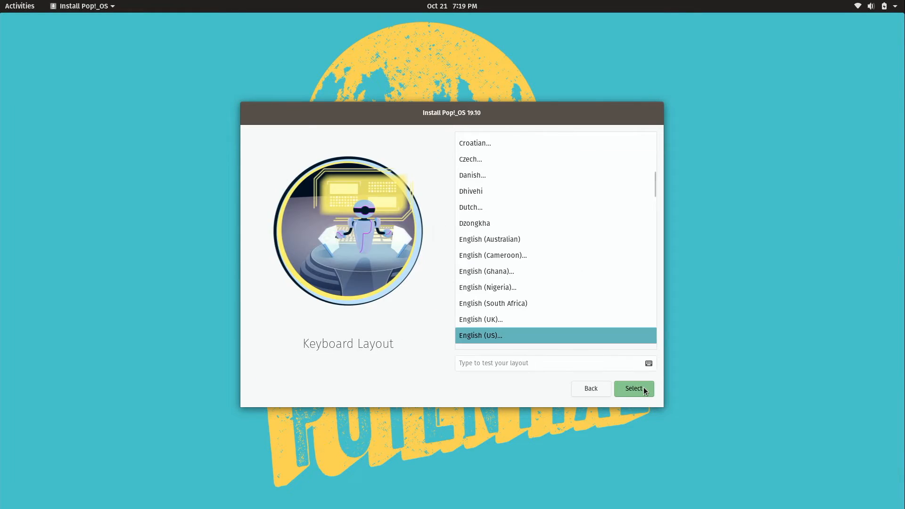
{"action": "left_click", "coordinate": [645, 391]}
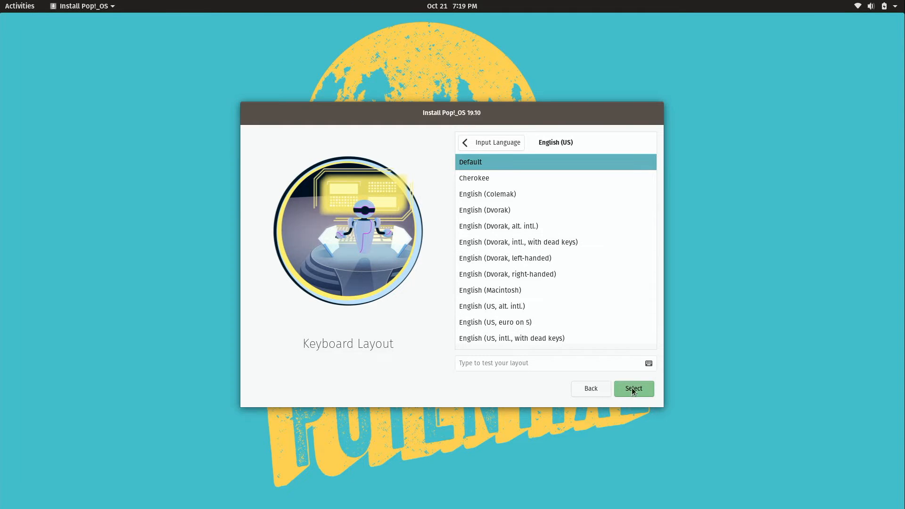
{"action": "left_click", "coordinate": [632, 388]}
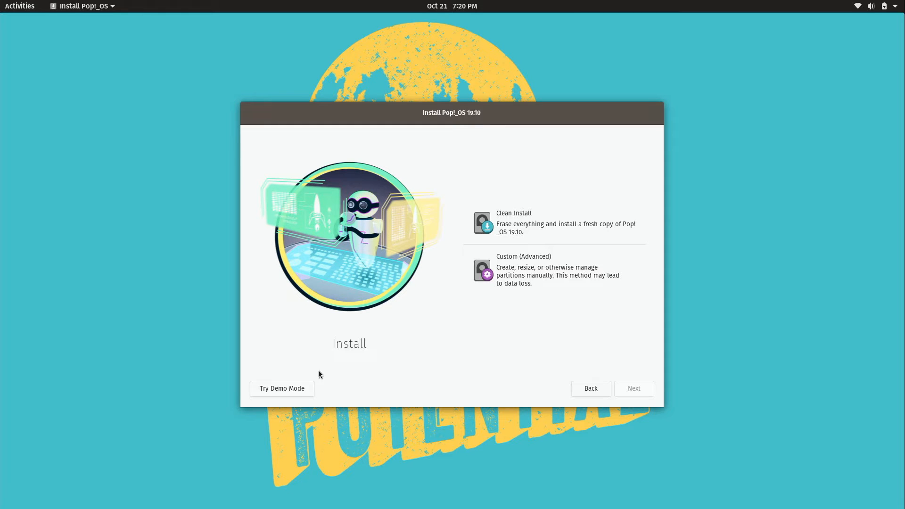
- Switch to Firefox, visit learnlinux.tv to view the site, and close the browser
{"action": "left_click", "coordinate": [20, 6]}
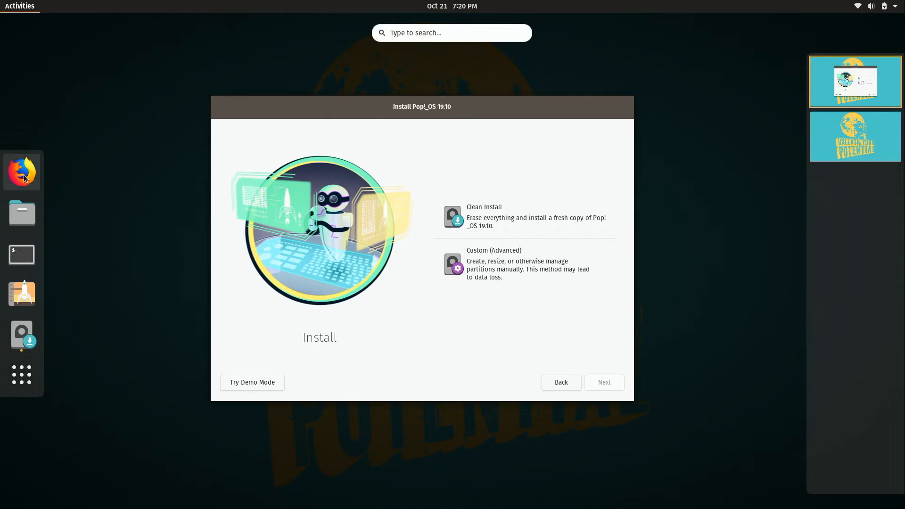
{"action": "left_click", "coordinate": [19, 172]}
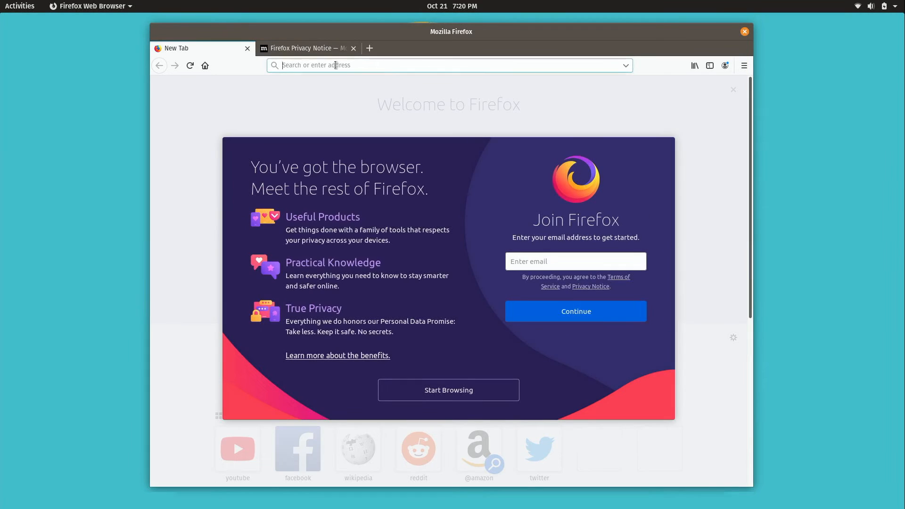
{"action": "type", "text": "l"}
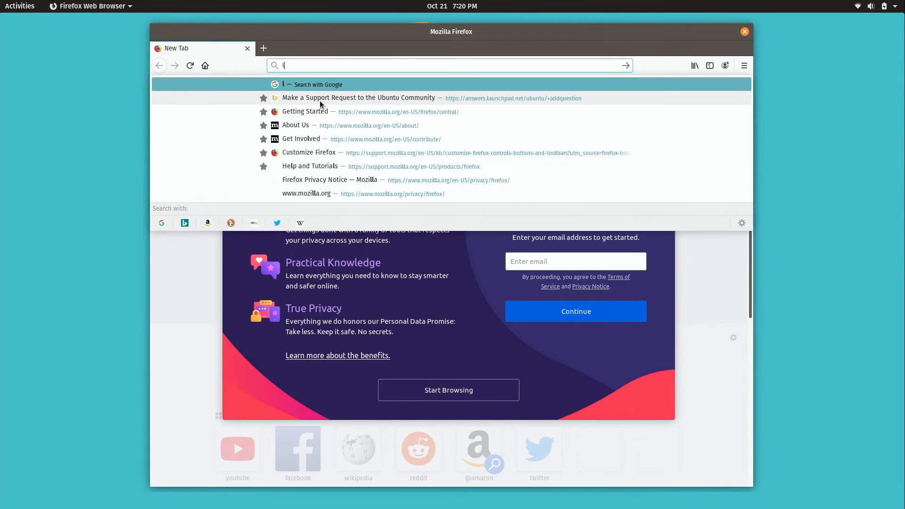
{"action": "type", "text": "earnlinux.tv"}
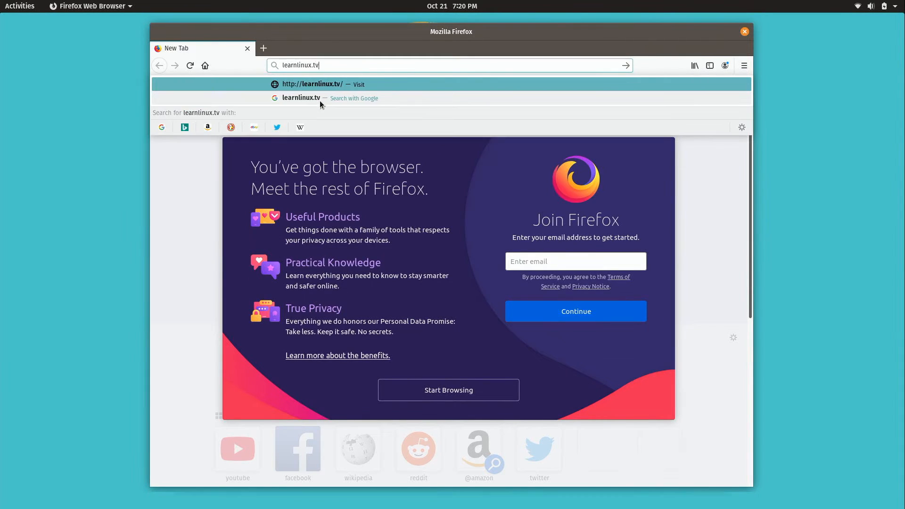
{"action": "key", "text": "Return"}
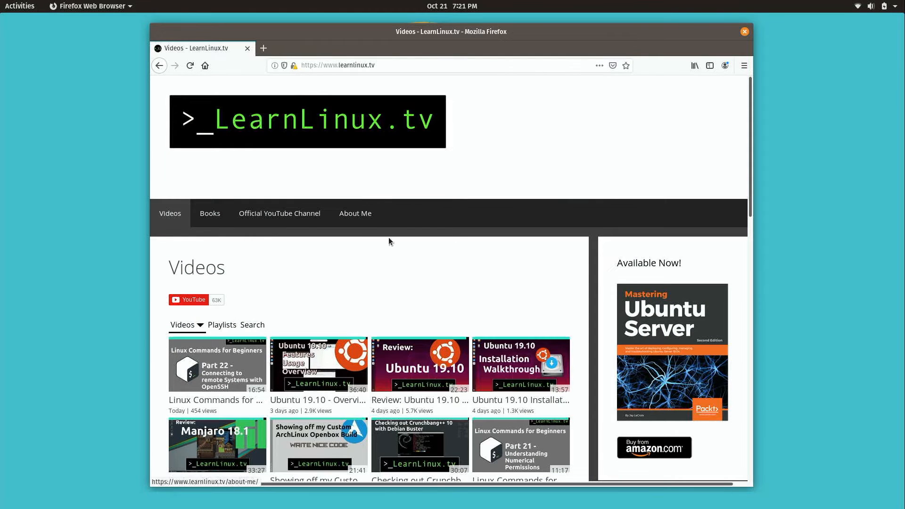
{"action": "left_click", "coordinate": [247, 48]}
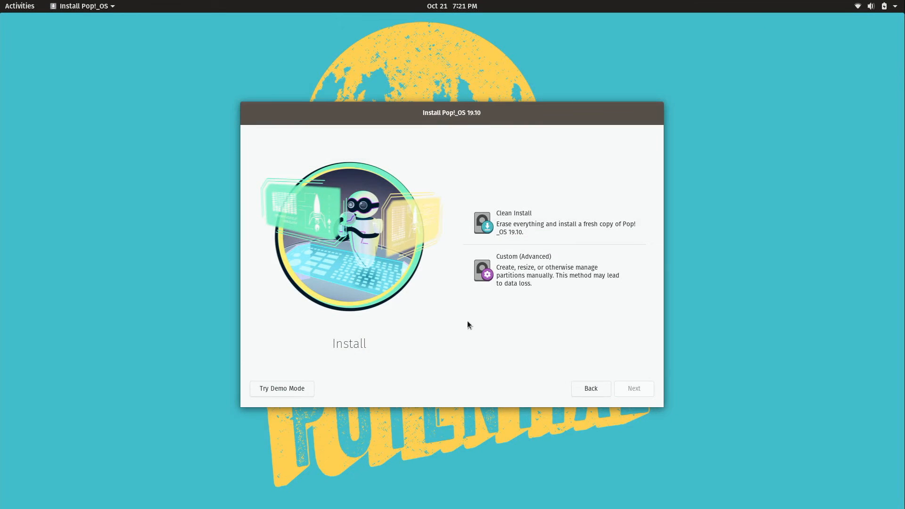
- Choose the Custom (Advanced) installation and open the partition editor for modifying the disk's partitions
{"action": "left_click", "coordinate": [527, 271]}
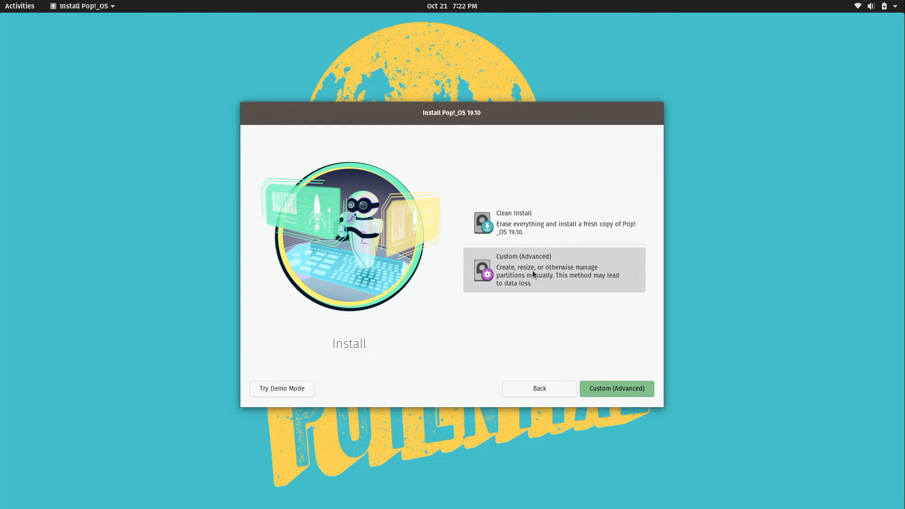
{"action": "left_click", "coordinate": [620, 389]}
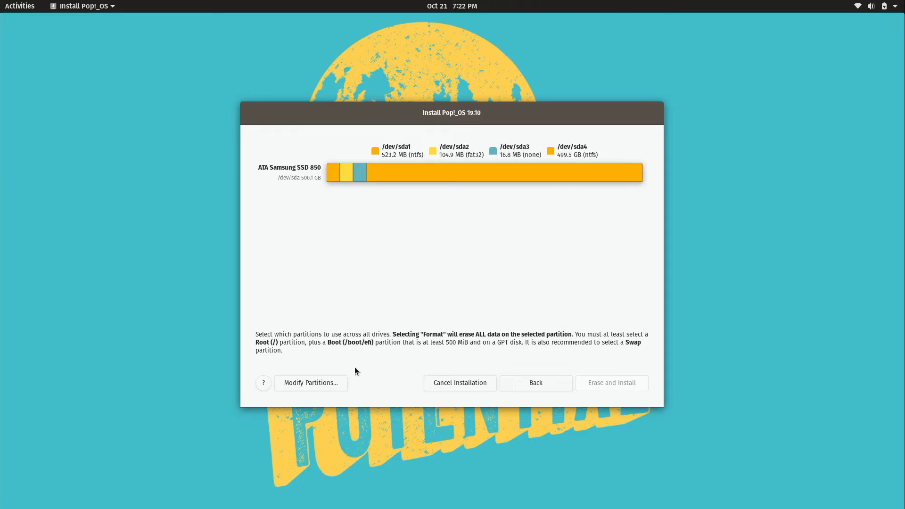
{"action": "left_click", "coordinate": [316, 383]}
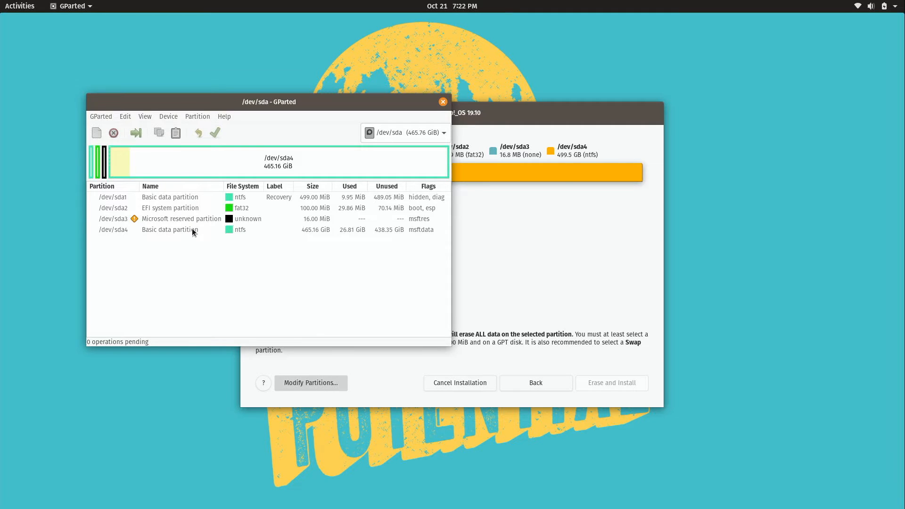
{"action": "left_click", "coordinate": [192, 229]}
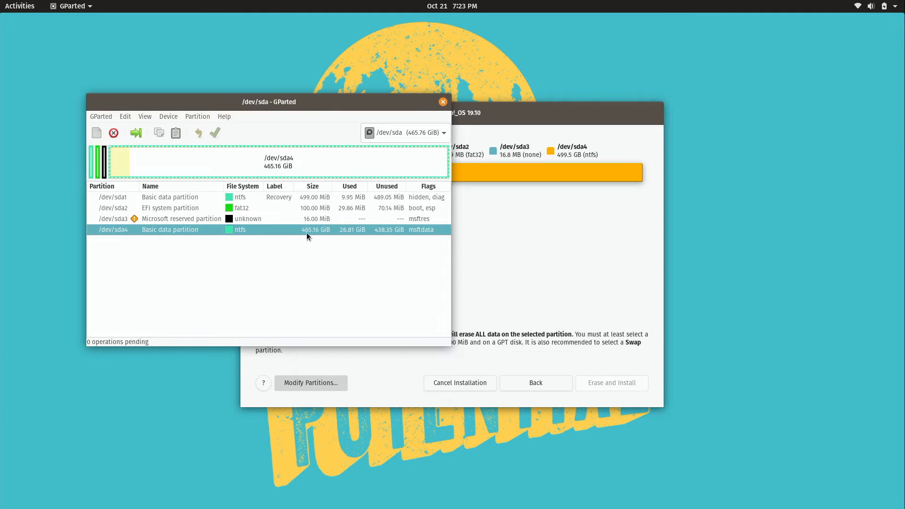
{"action": "left_click", "coordinate": [195, 117]}
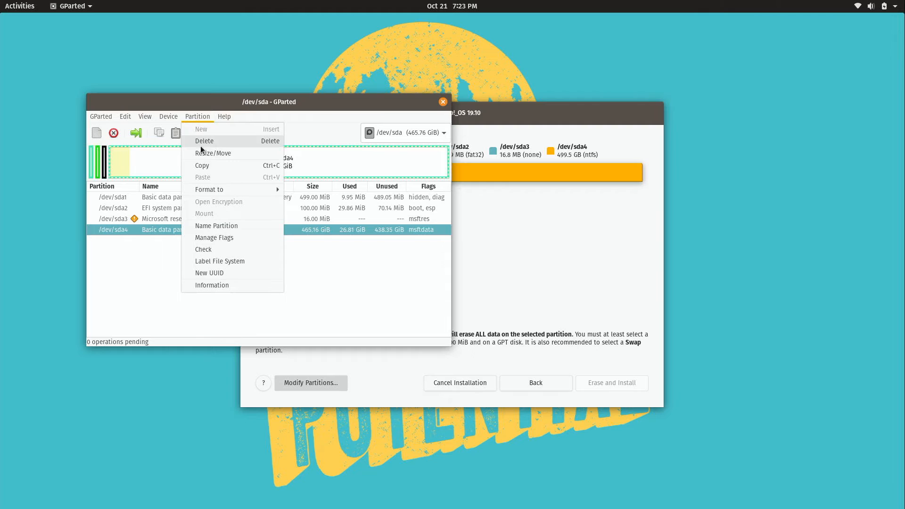
{"action": "left_click", "coordinate": [234, 153]}
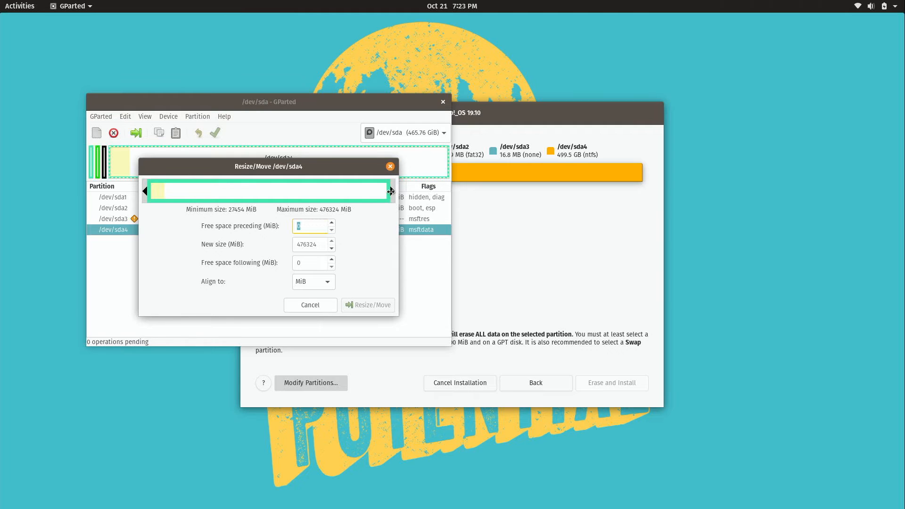
{"action": "left_click_drag", "start_coordinate": [391, 191], "coordinate": [296, 191]}
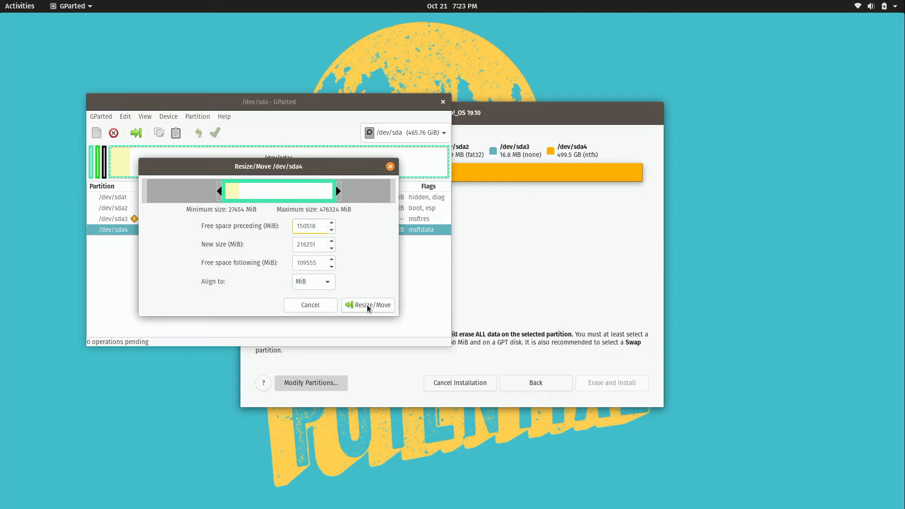
{"action": "left_click", "coordinate": [309, 305]}
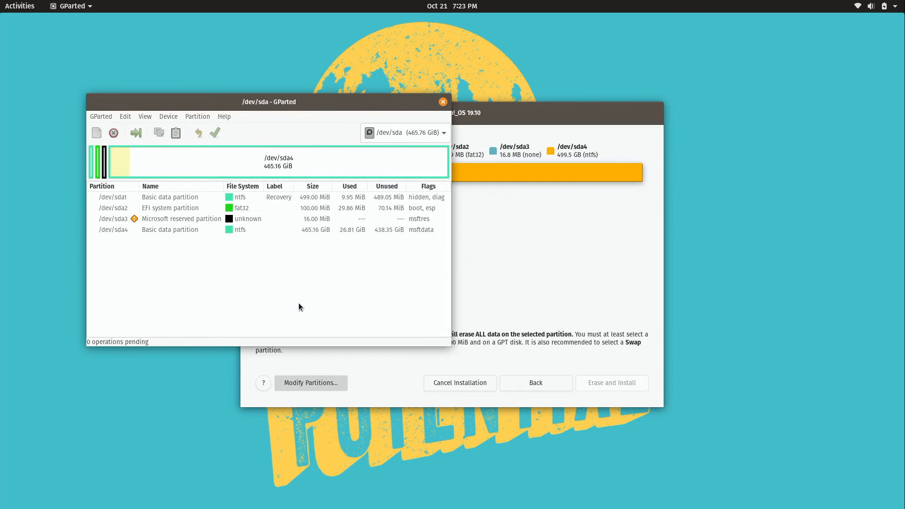
- Shrink the /dev/sda4 ntfs partition to about 281031 MiB, leaving about 195293 MiB of free space following it
{"action": "left_click", "coordinate": [174, 232]}
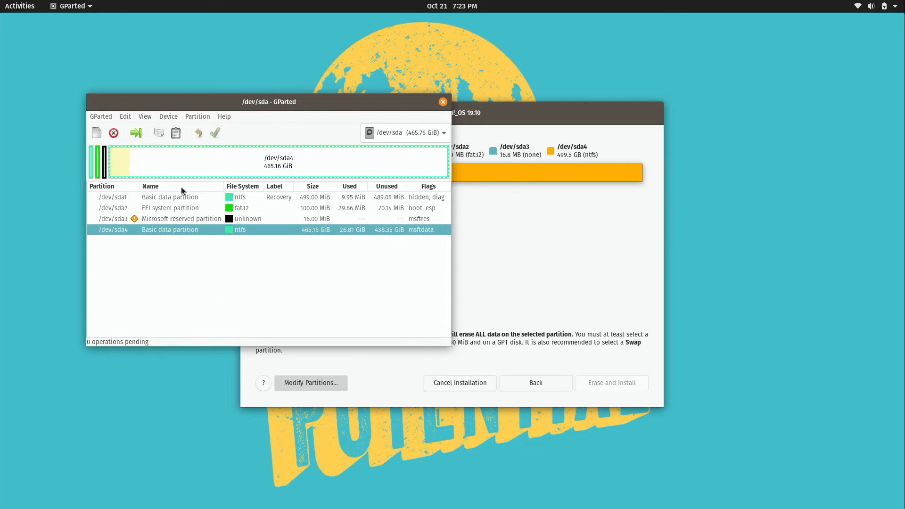
{"action": "left_click", "coordinate": [192, 118]}
{"action": "left_click", "coordinate": [208, 152]}
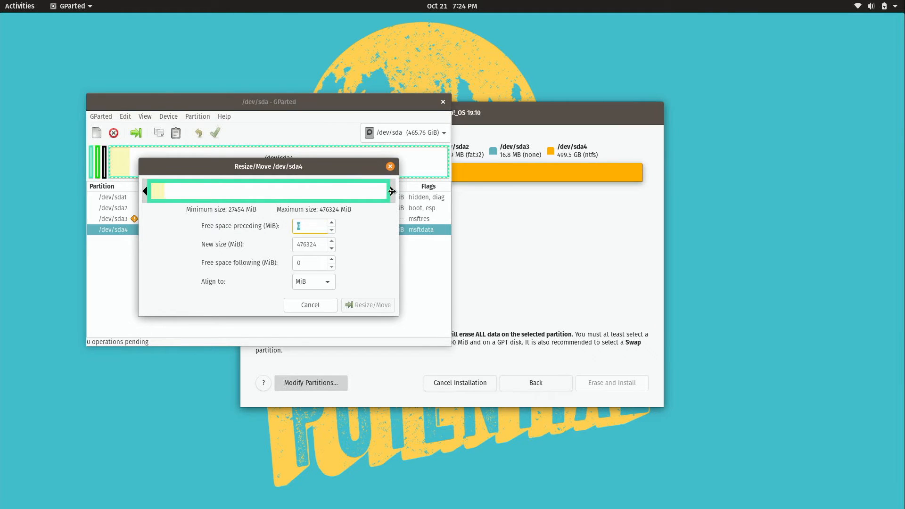
{"action": "left_click_drag", "start_coordinate": [391, 191], "coordinate": [294, 190]}
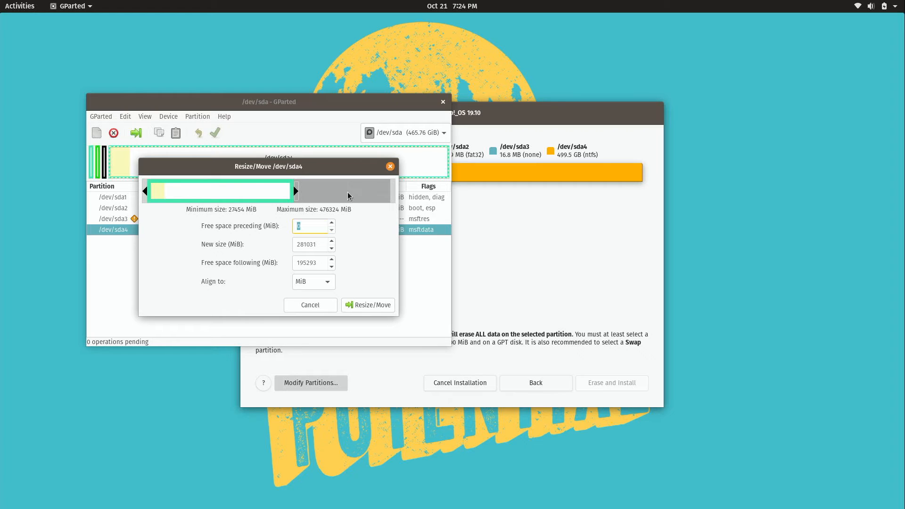
{"action": "left_click", "coordinate": [367, 305]}
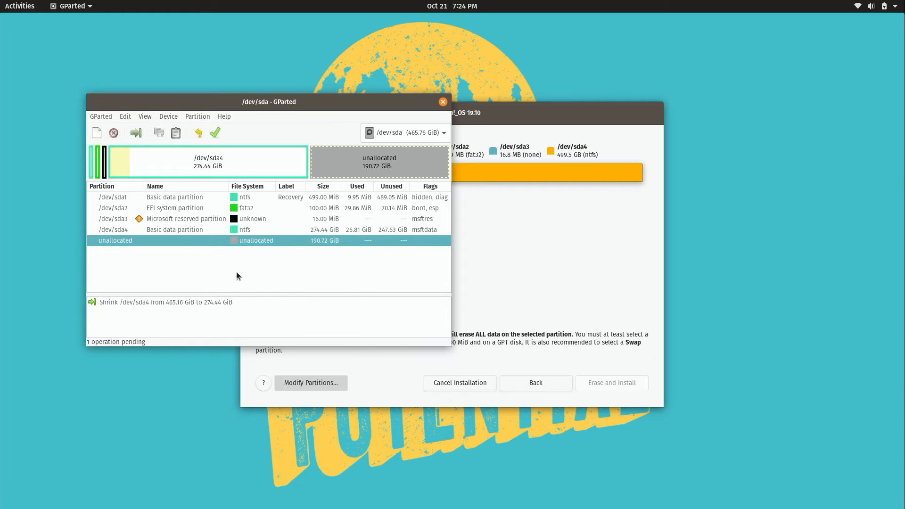
- Apply the pending shrink of /dev/sda4 to the disk and close the partition editor
{"action": "left_click", "coordinate": [214, 135]}
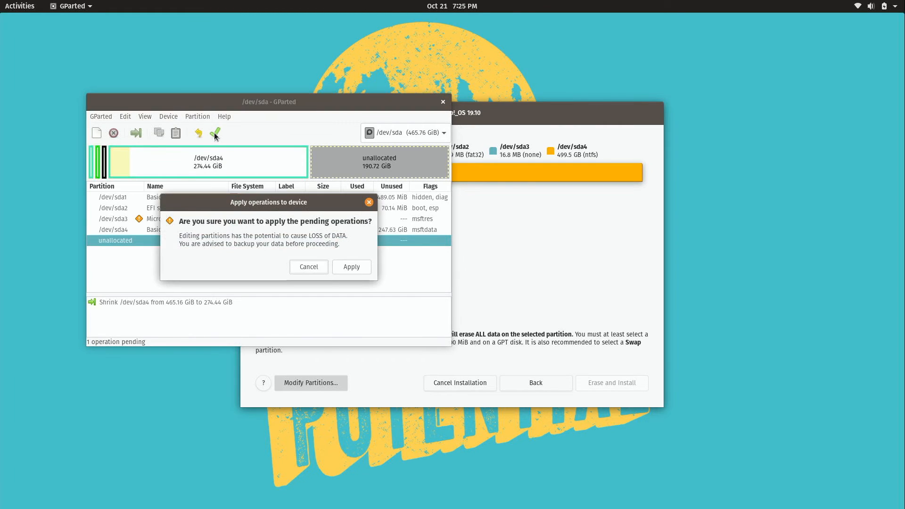
{"action": "left_click", "coordinate": [352, 266]}
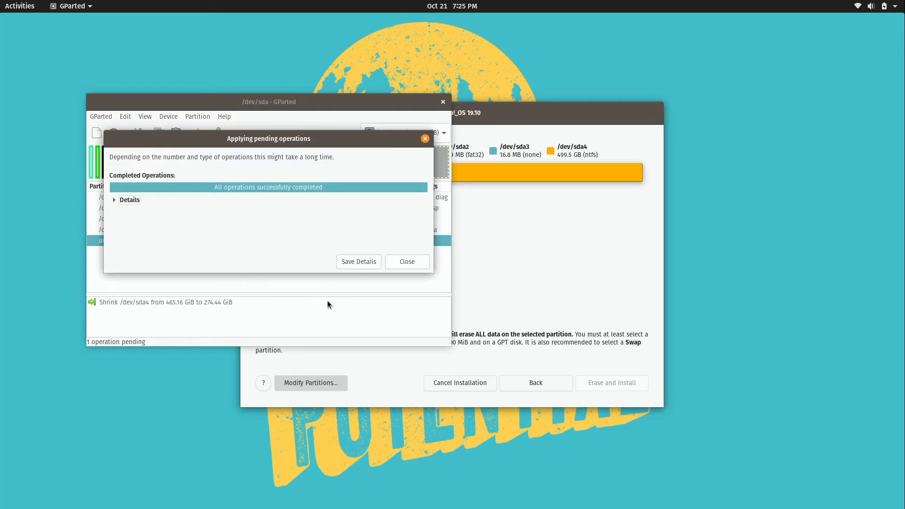
{"action": "left_click", "coordinate": [411, 262]}
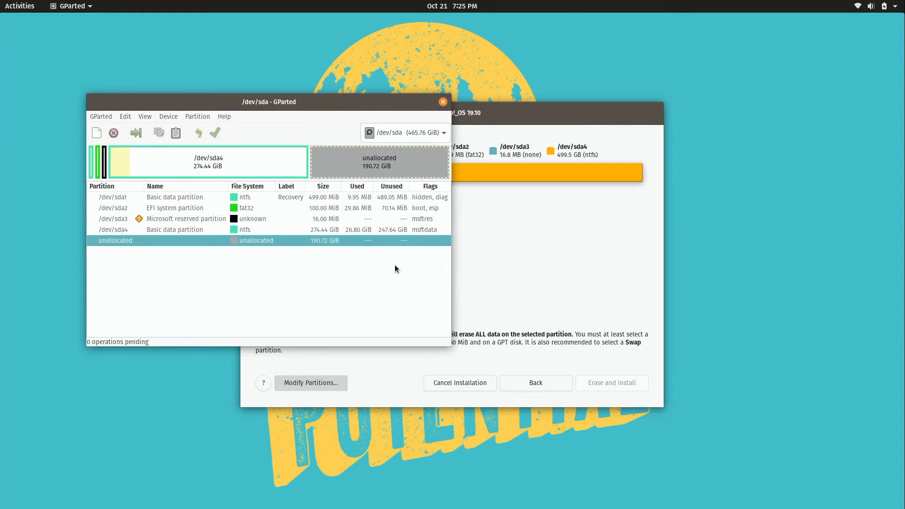
{"action": "left_click", "coordinate": [442, 102]}
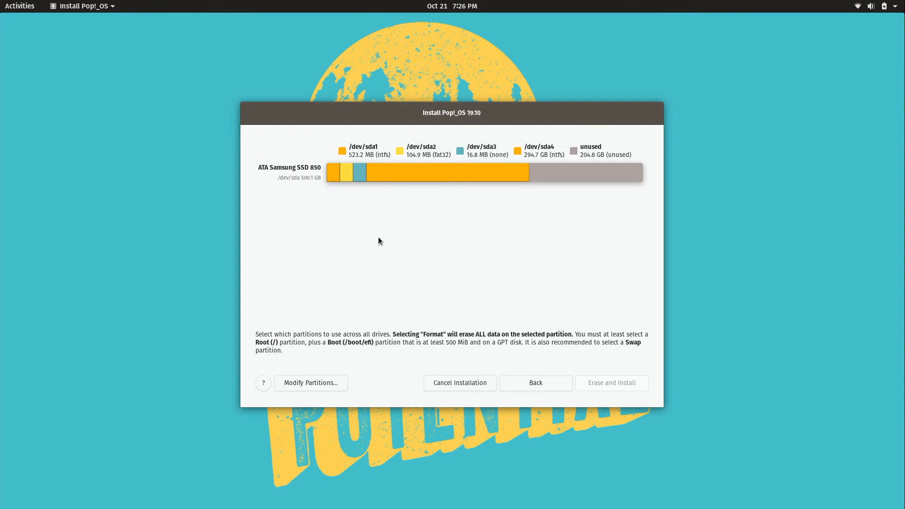
- Reopen the partition editor and add a 512 MiB fat32 primary partition at the start of the unallocated space
{"action": "left_click", "coordinate": [332, 383]}
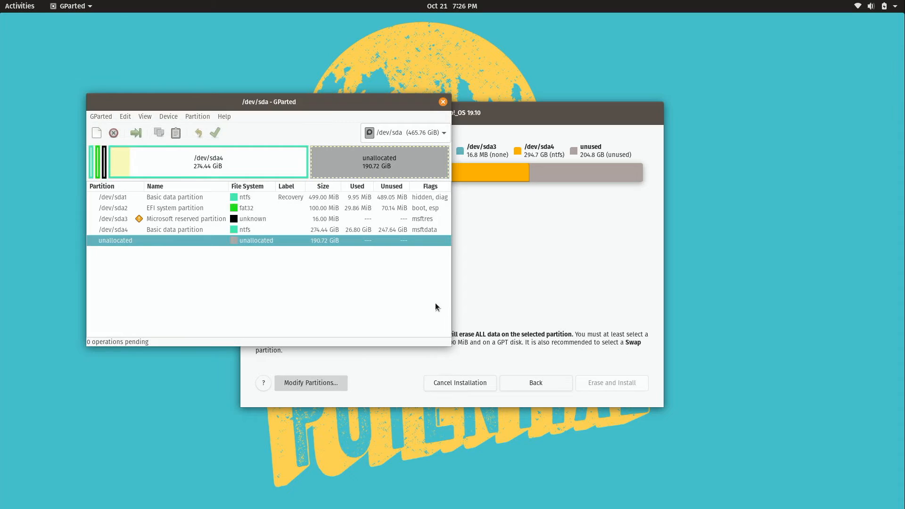
{"action": "right_click", "coordinate": [124, 242]}
{"action": "left_click", "coordinate": [138, 248]}
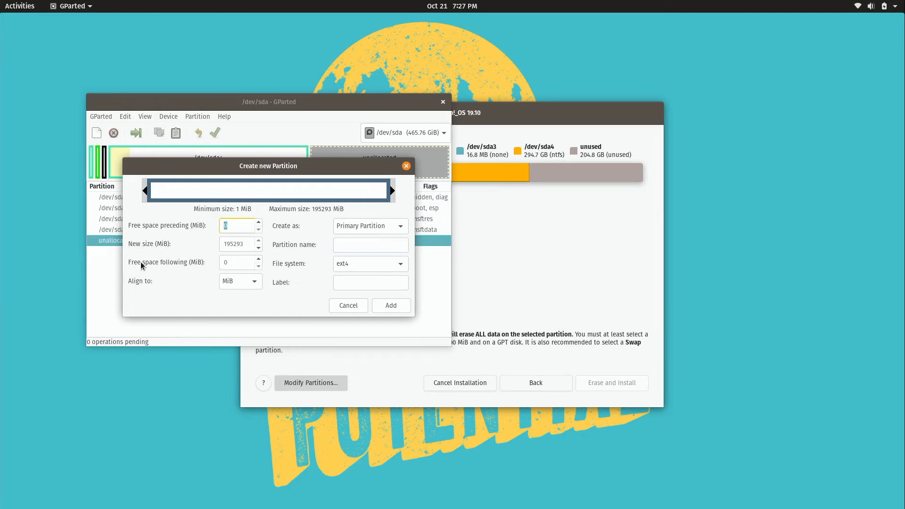
{"action": "left_click_drag", "start_coordinate": [245, 244], "coordinate": [222, 246]}
{"action": "type", "text": "512"}
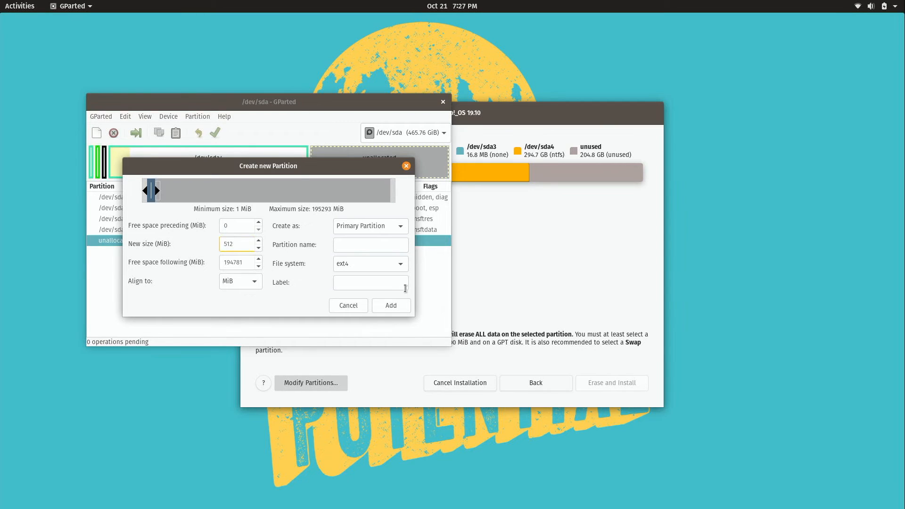
{"action": "left_click", "coordinate": [401, 265]}
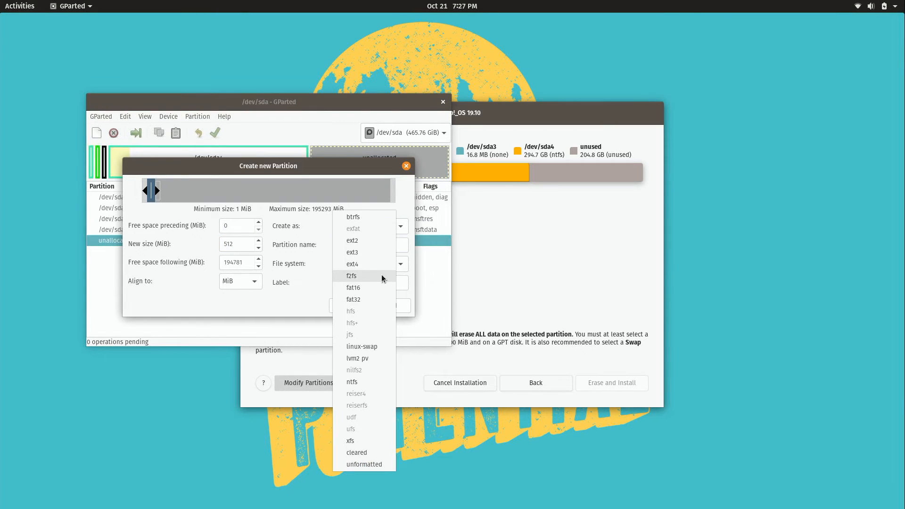
{"action": "left_click", "coordinate": [376, 299]}
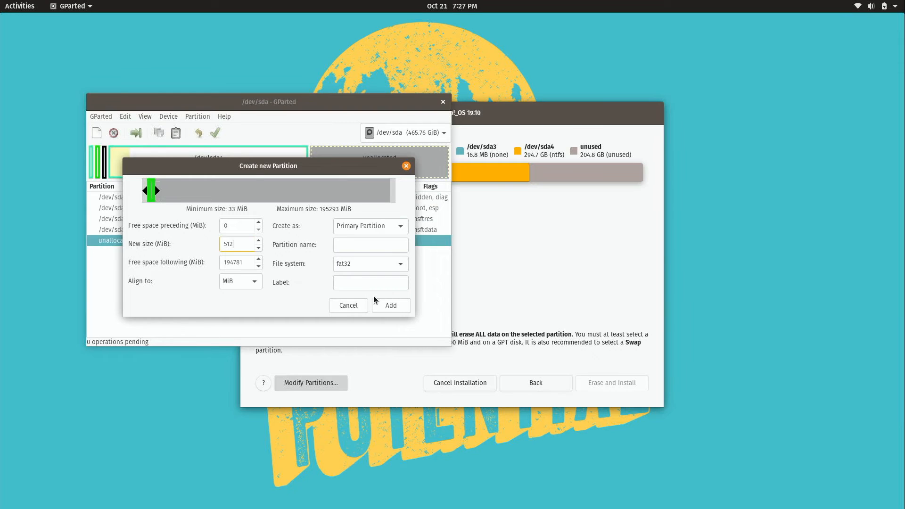
{"action": "left_click", "coordinate": [385, 305]}
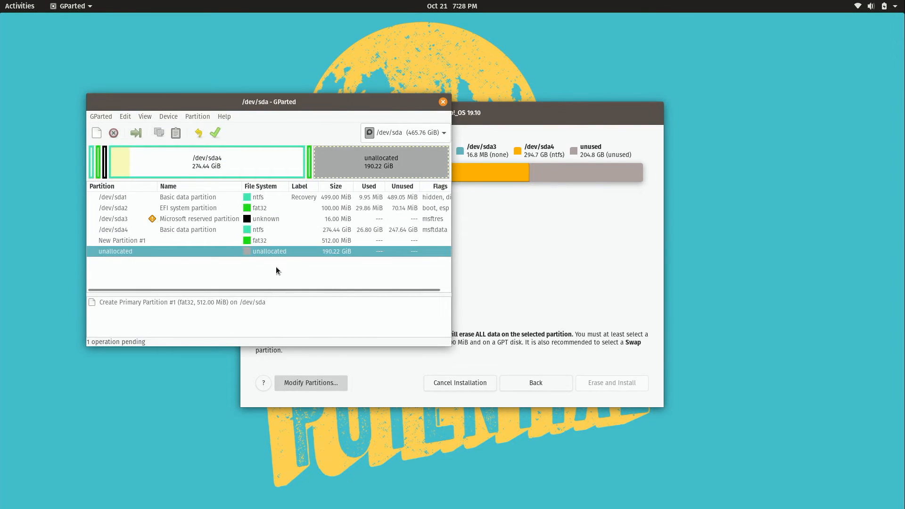
- Add a 4096 MiB linux-swap primary partition at the start of the remaining unallocated space
{"action": "right_click", "coordinate": [120, 250]}
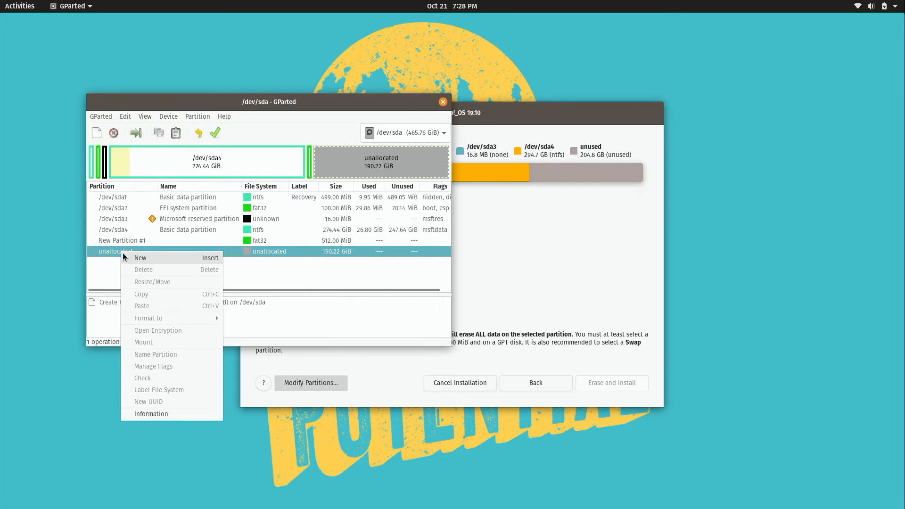
{"action": "left_click", "coordinate": [149, 257]}
{"action": "double_click", "coordinate": [248, 245]}
{"action": "type", "text": "4096"}
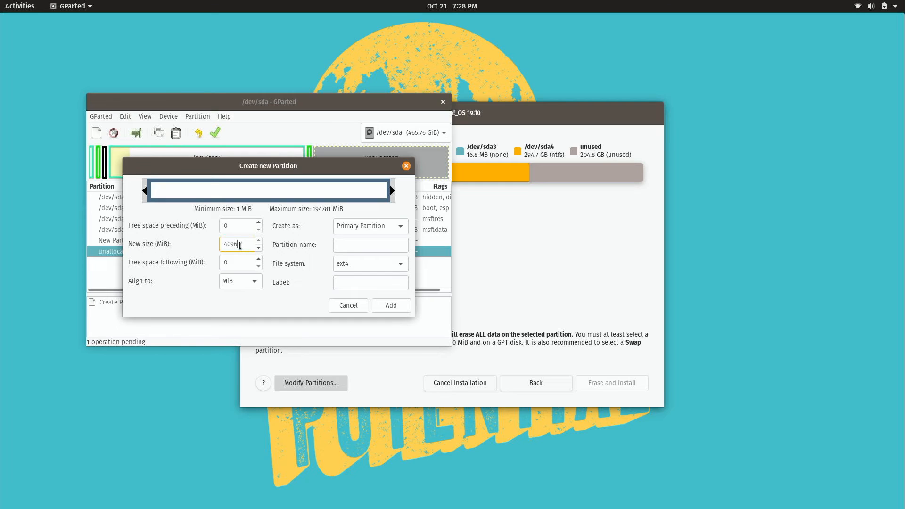
{"action": "left_click_drag", "start_coordinate": [230, 243], "coordinate": [220, 241]}
{"action": "left_click", "coordinate": [228, 245]}
{"action": "left_click", "coordinate": [224, 243]}
{"action": "key", "text": "BackSpace"}
{"action": "type", "text": "5"}
{"action": "left_click_drag", "start_coordinate": [248, 244], "coordinate": [201, 234]}
{"action": "left_click_drag", "start_coordinate": [247, 244], "coordinate": [218, 234]}
{"action": "type", "text": "4096"}
{"action": "key", "text": "Return"}
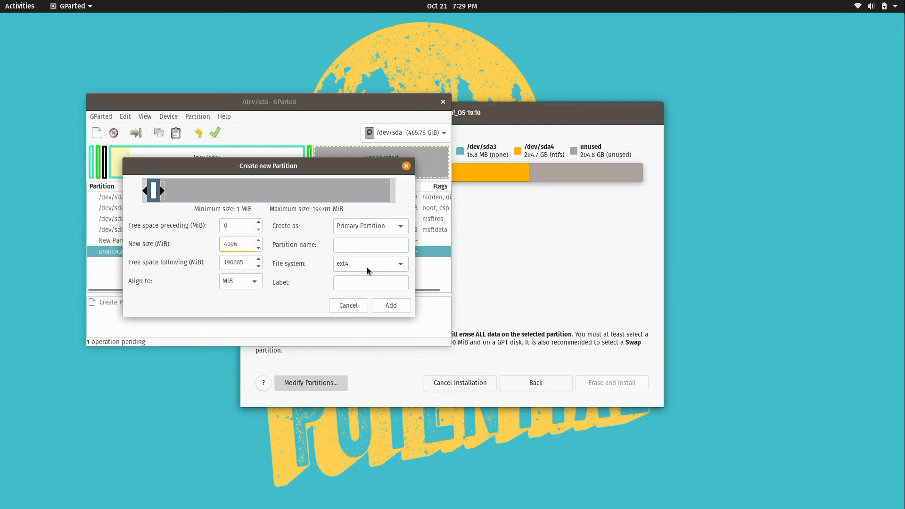
{"action": "left_click", "coordinate": [367, 267]}
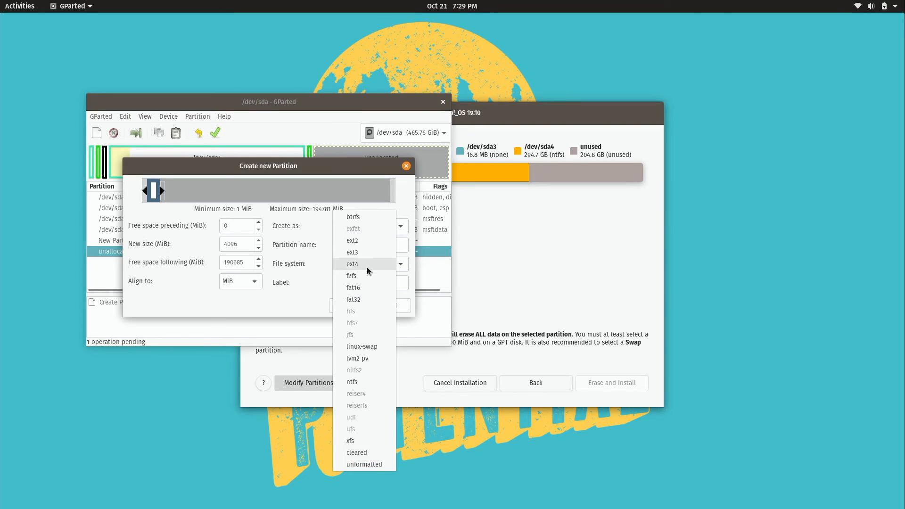
{"action": "left_click", "coordinate": [379, 346]}
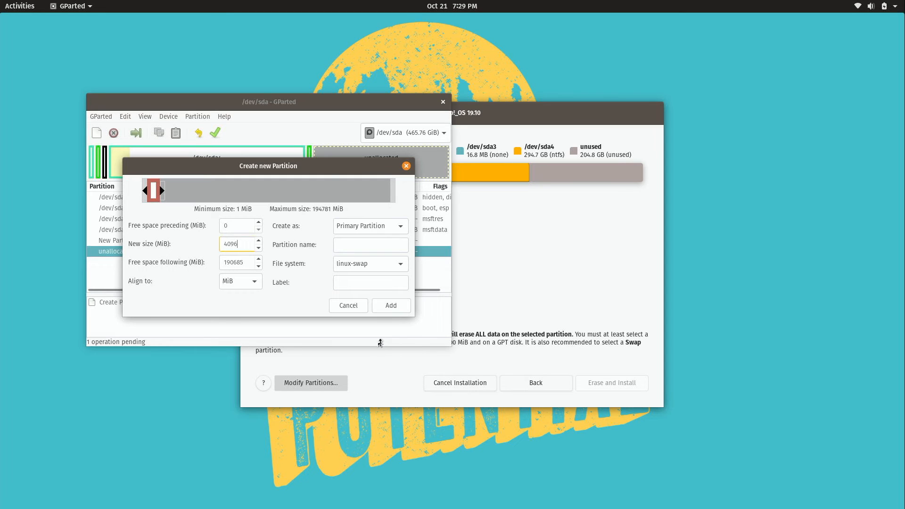
{"action": "left_click", "coordinate": [386, 310]}
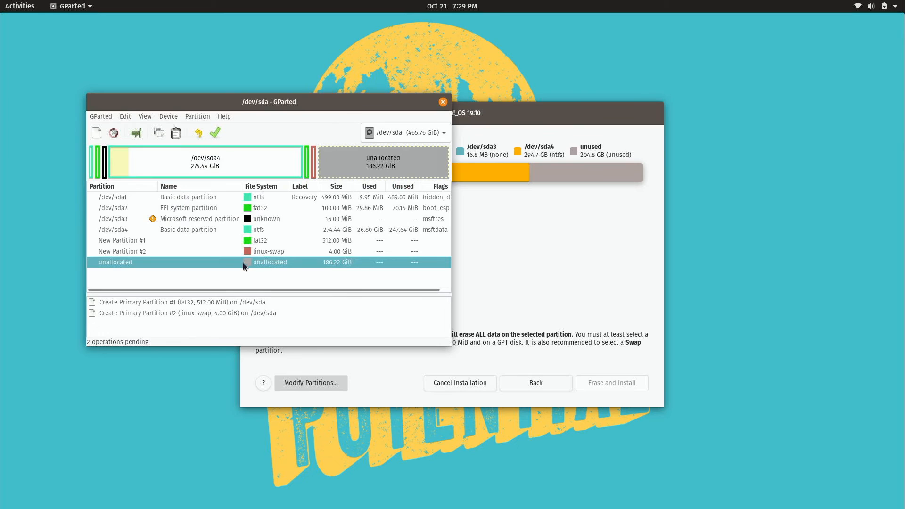
- Add an ext4 primary partition of 190685 MiB that fills the rest of the unallocated space
{"action": "right_click", "coordinate": [220, 263]}
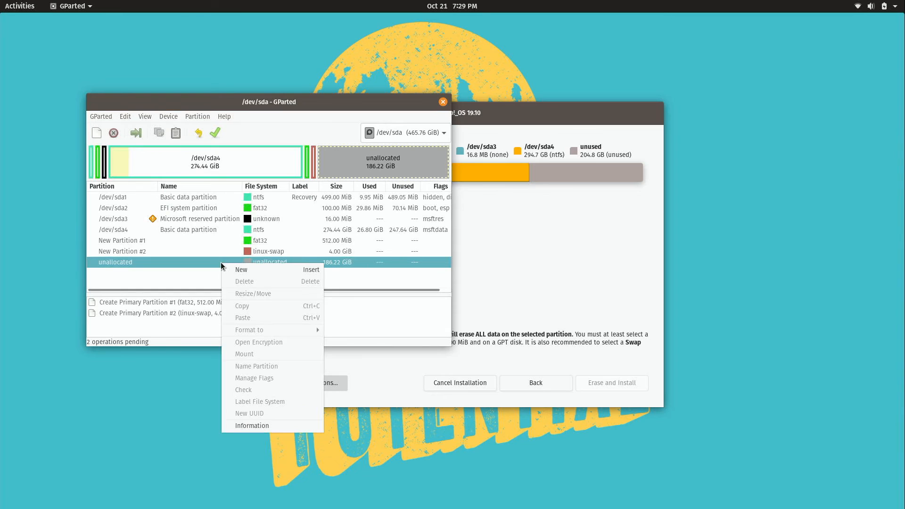
{"action": "left_click", "coordinate": [251, 270]}
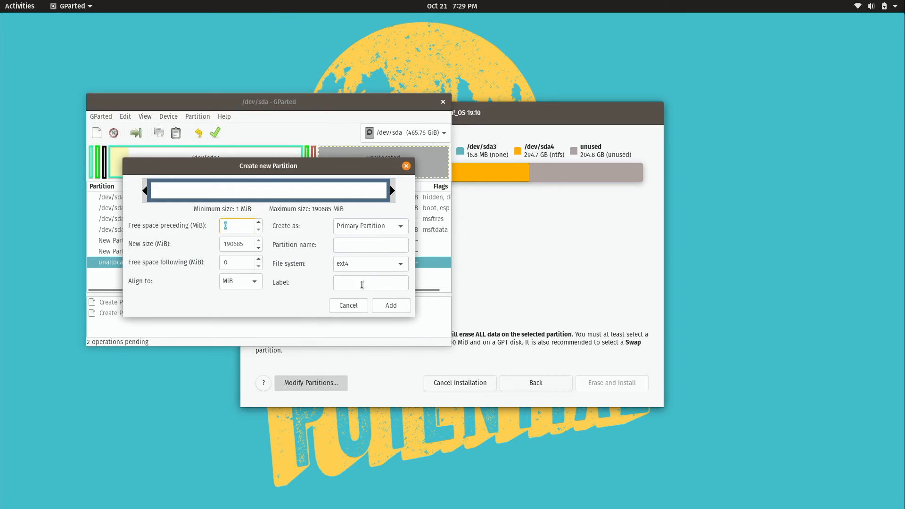
{"action": "left_click", "coordinate": [398, 307]}
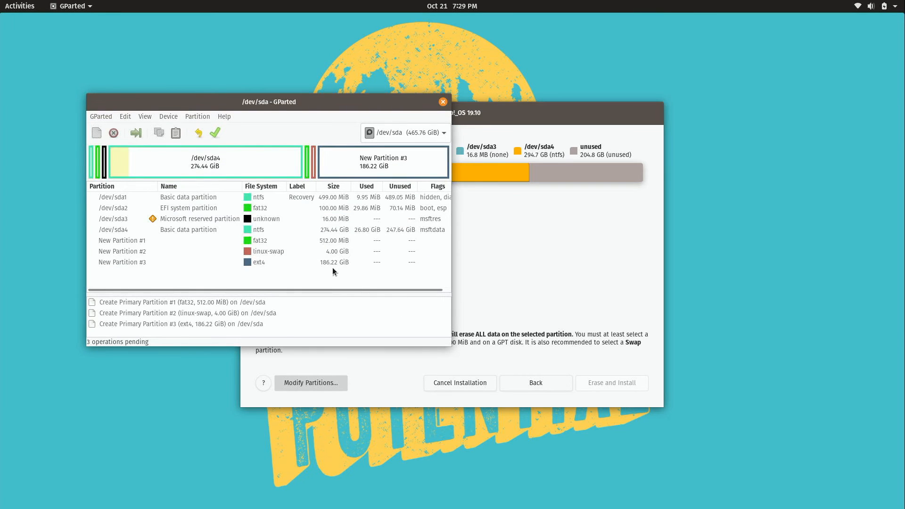
- Apply the pending partition creations to the disk and close the partition editor
{"action": "left_click", "coordinate": [215, 133]}
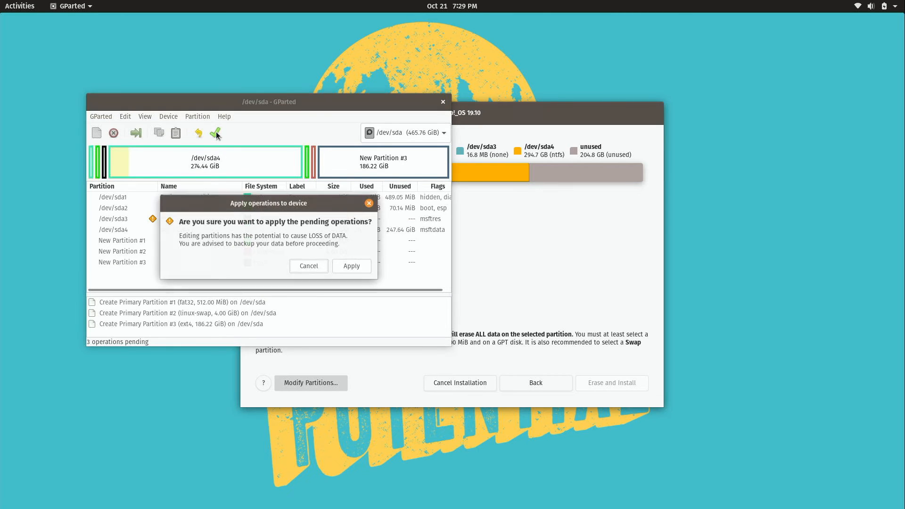
{"action": "left_click", "coordinate": [351, 267]}
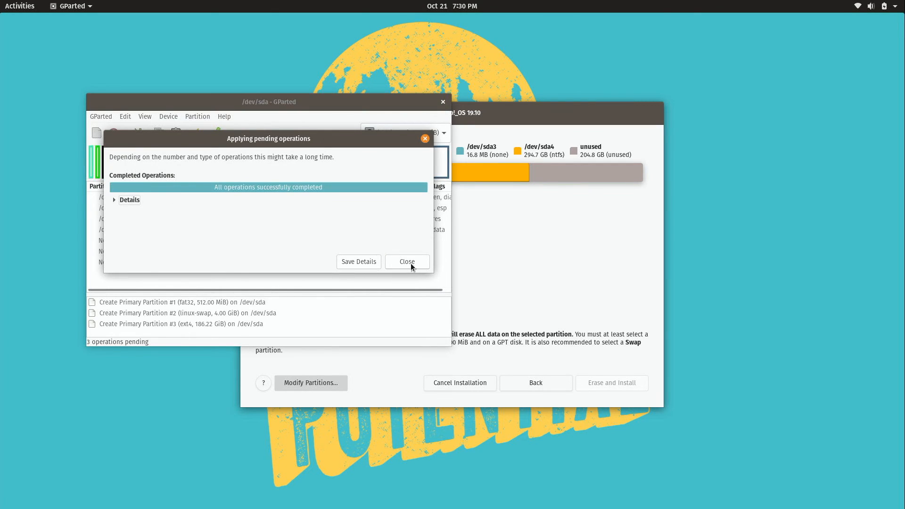
{"action": "left_click", "coordinate": [407, 261]}
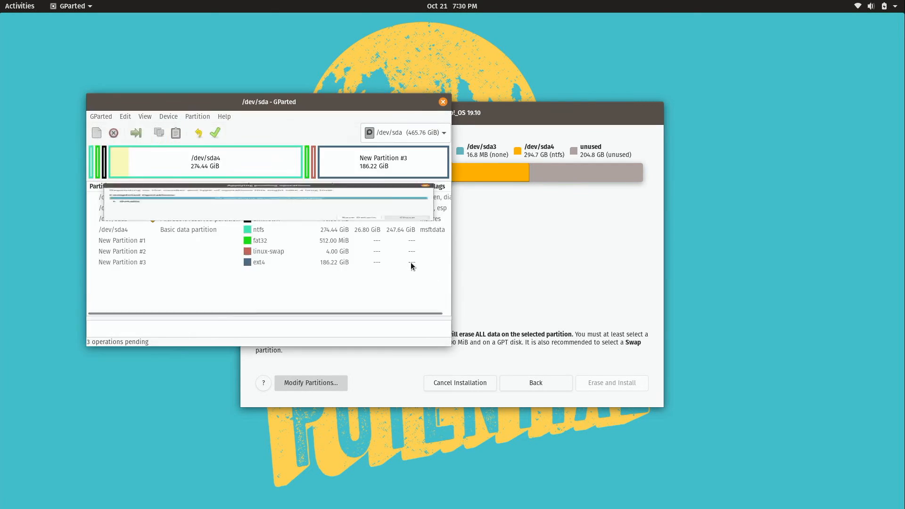
{"action": "left_click", "coordinate": [442, 102]}
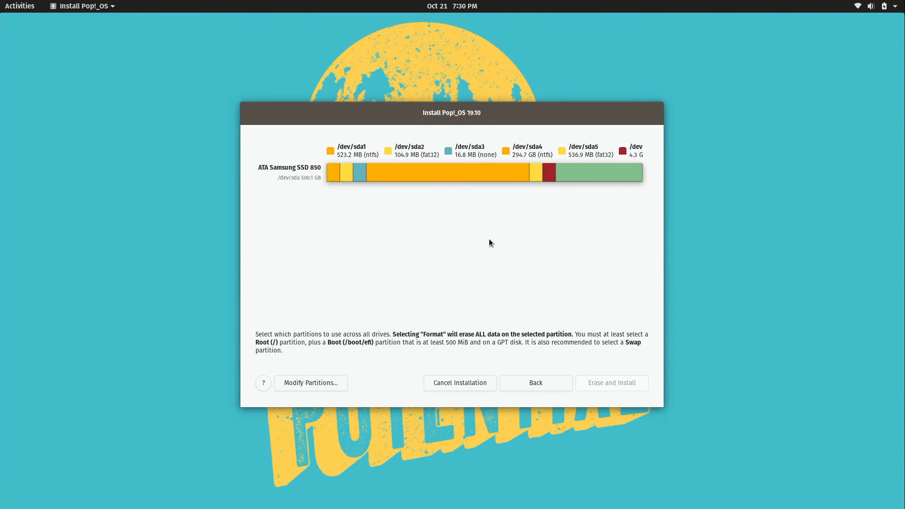
- Use the /dev/sda5 fat32 partition as Boot (/boot/efi) with formatting enabled
{"action": "left_click", "coordinate": [535, 173]}
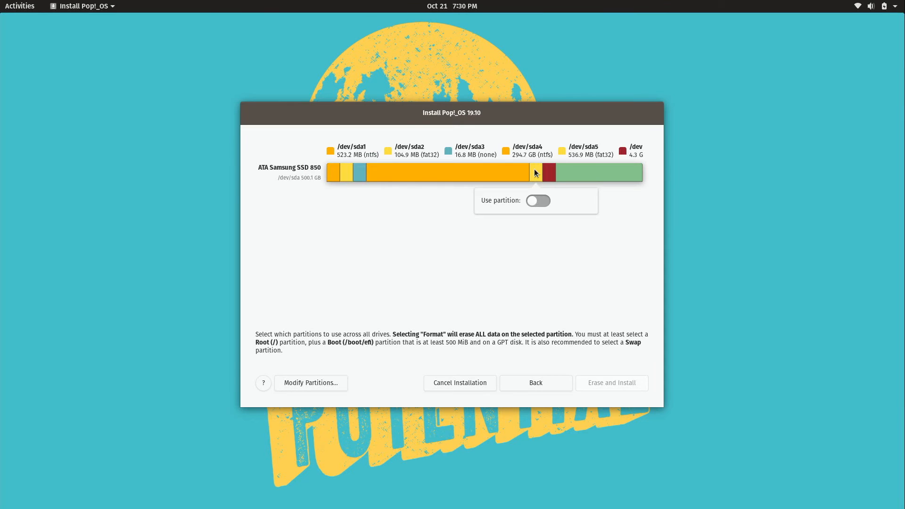
{"action": "left_click", "coordinate": [535, 202]}
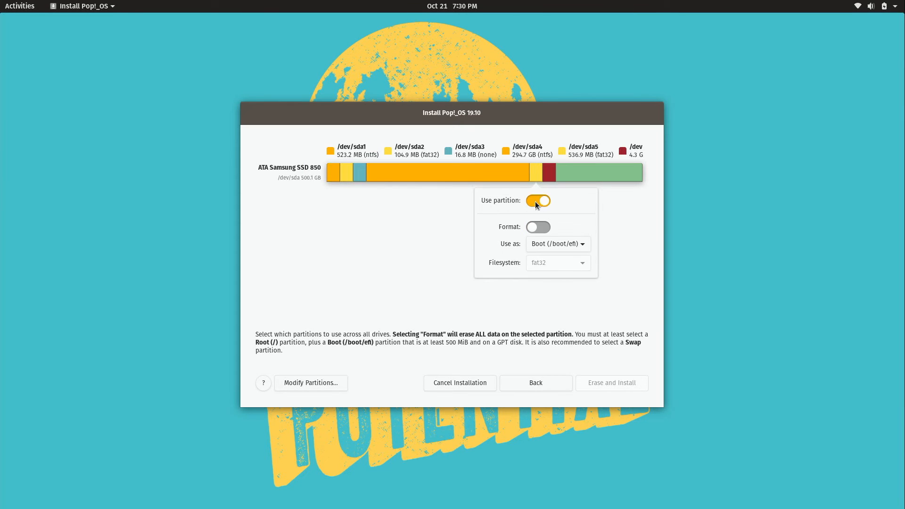
{"action": "left_click", "coordinate": [536, 226]}
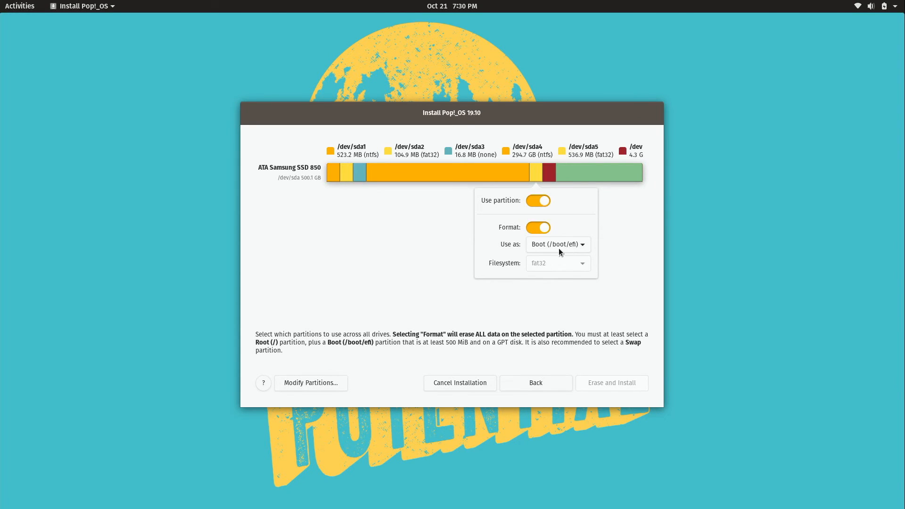
{"action": "left_click", "coordinate": [561, 291]}
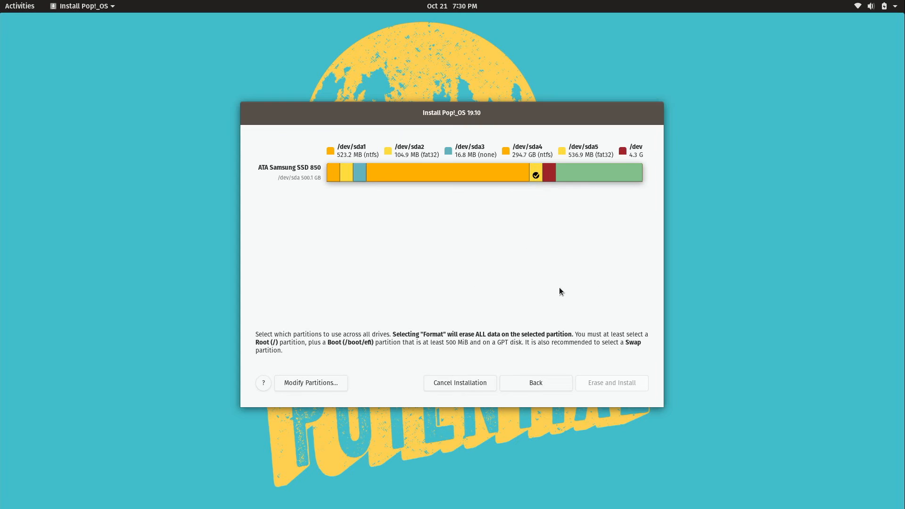
- Use the 4.3 GB linux-swap partition following /dev/sda5 as Swap
{"action": "left_click", "coordinate": [548, 176]}
{"action": "left_click", "coordinate": [554, 202]}
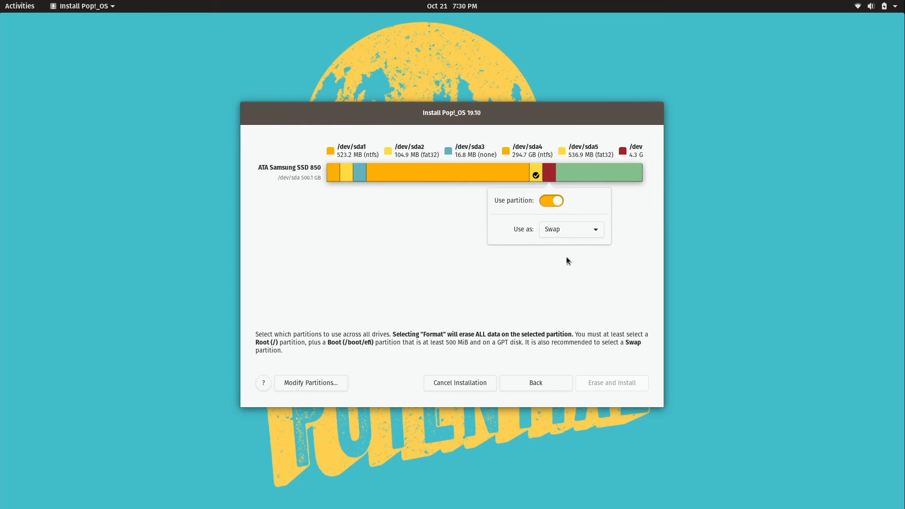
{"action": "left_click", "coordinate": [575, 231]}
{"action": "left_click", "coordinate": [570, 231]}
{"action": "left_click", "coordinate": [562, 258]}
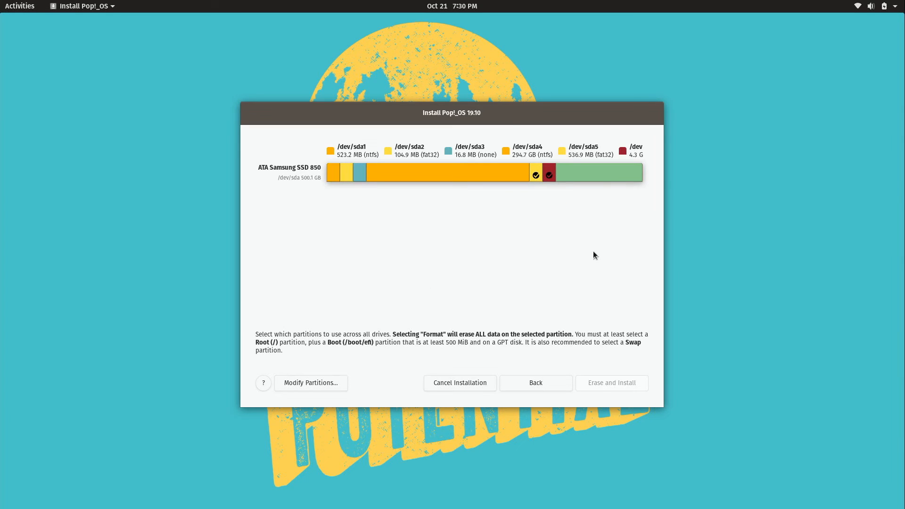
- Use the /dev/sda7 partition as Root (/) with formatting enabled and the Default (ext4) filesystem
{"action": "left_click", "coordinate": [583, 177]}
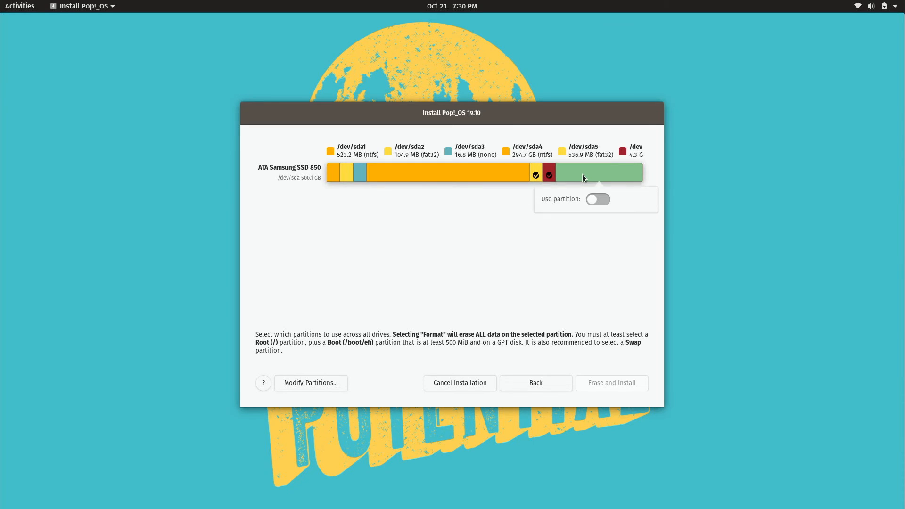
{"action": "left_click", "coordinate": [598, 203]}
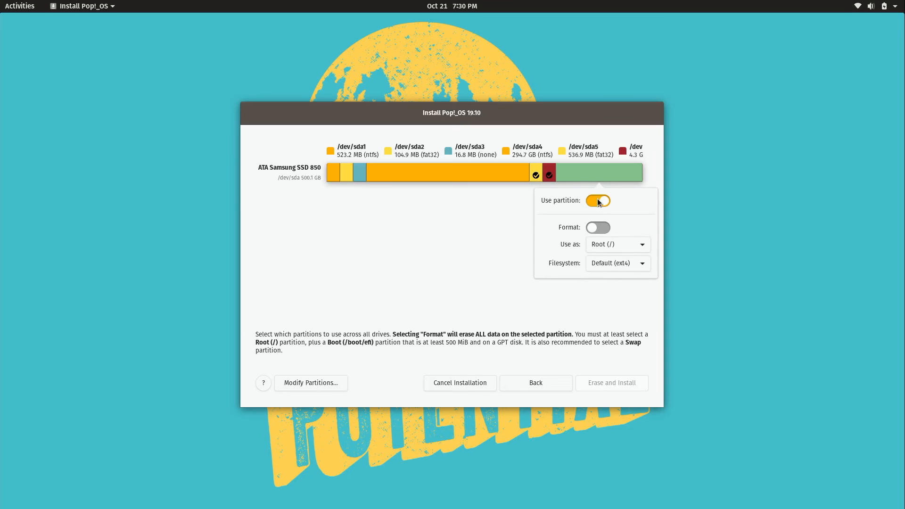
{"action": "left_click", "coordinate": [596, 229]}
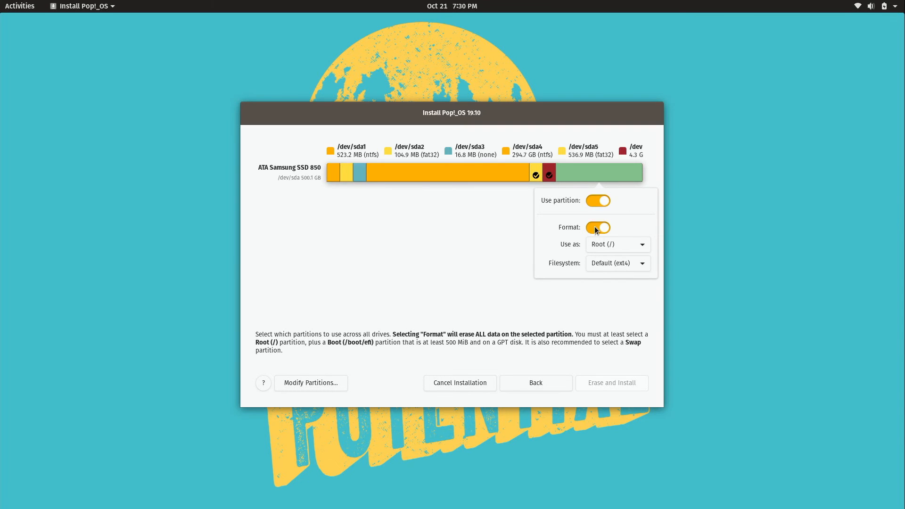
{"action": "left_click", "coordinate": [613, 244]}
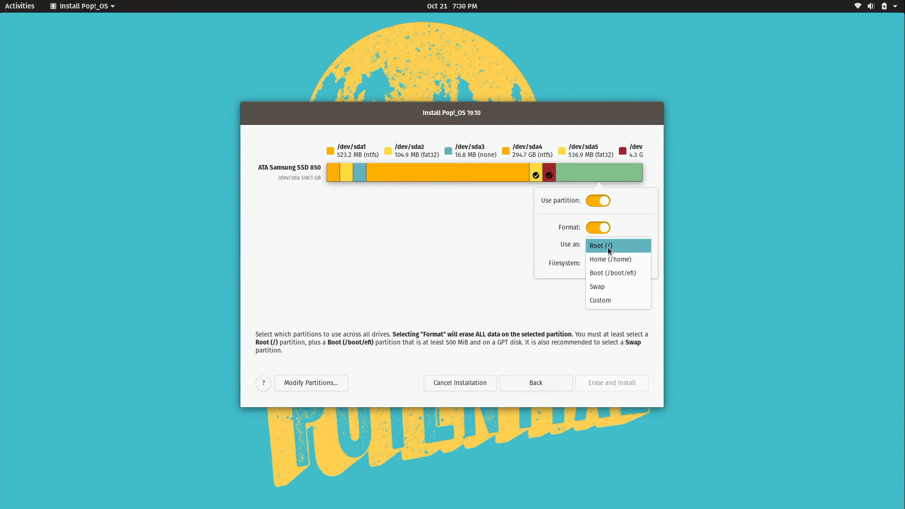
{"action": "left_click", "coordinate": [617, 251]}
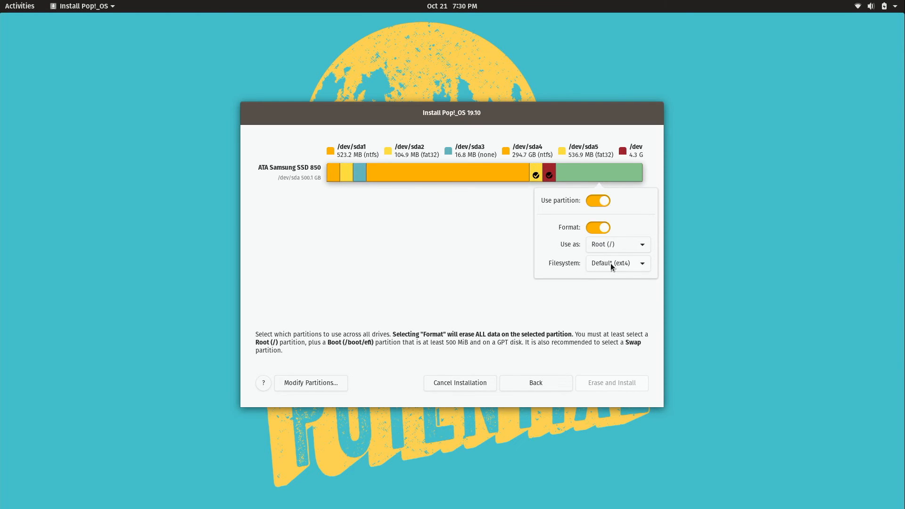
{"action": "left_click", "coordinate": [606, 296]}
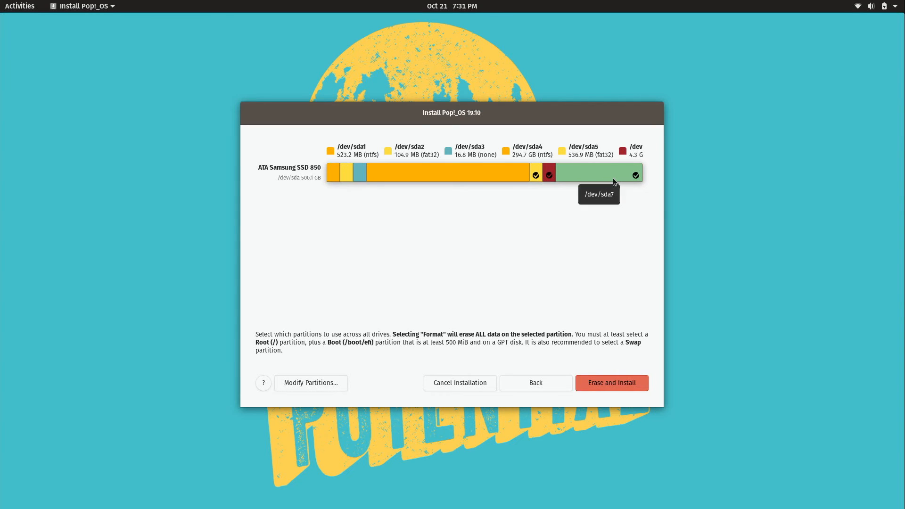
- Start the erase-and-install process with the selected partitions and restart the device once installation finishes
{"action": "left_click", "coordinate": [604, 384]}
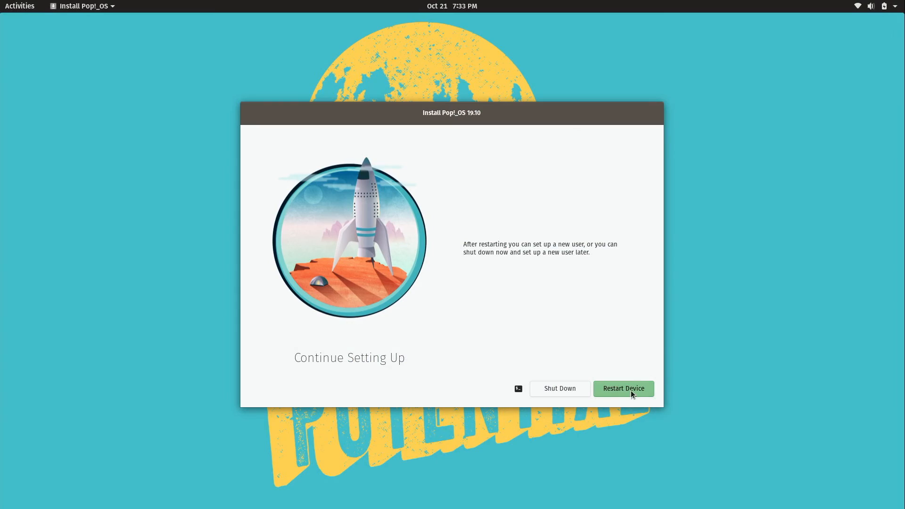
{"action": "left_click", "coordinate": [630, 390]}
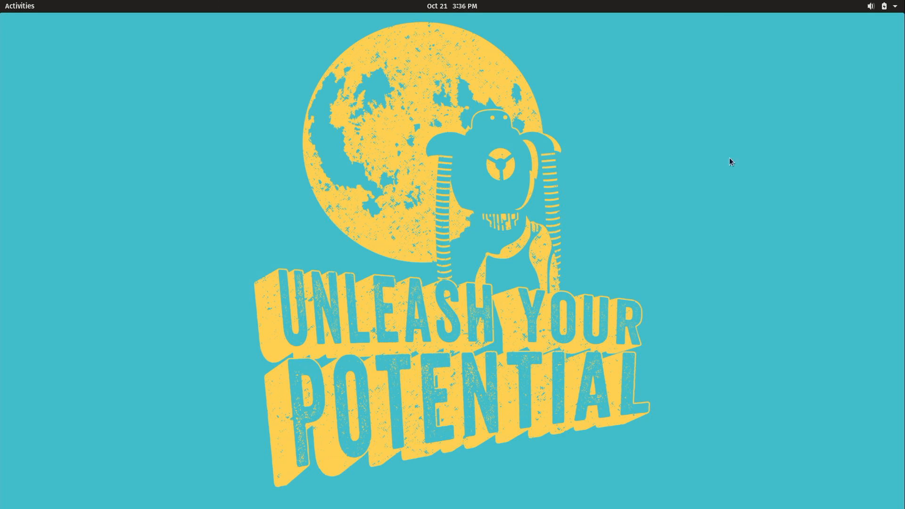
- Restart the computer from the Pop!_OS desktop and boot the Windows Boot Manager entry from the boot device list
{"action": "left_click", "coordinate": [895, 6]}
{"action": "left_click", "coordinate": [872, 169]}
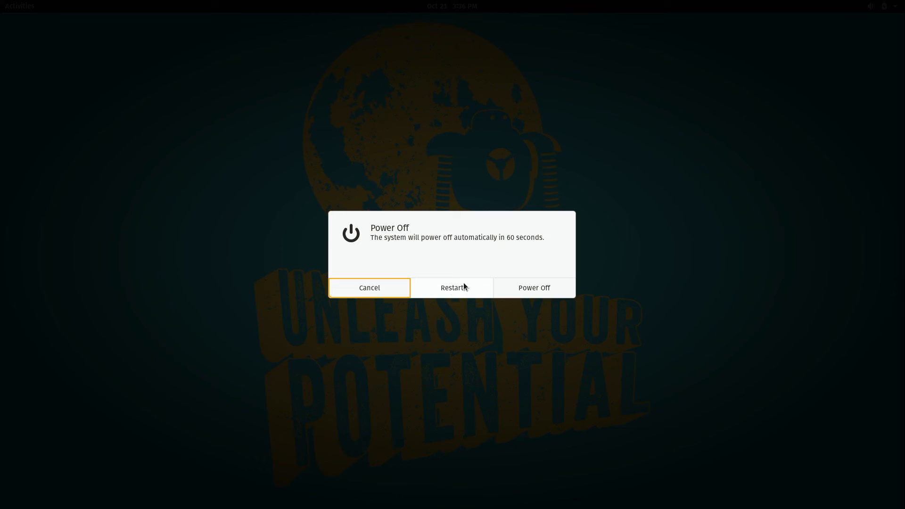
{"action": "left_click", "coordinate": [471, 288]}
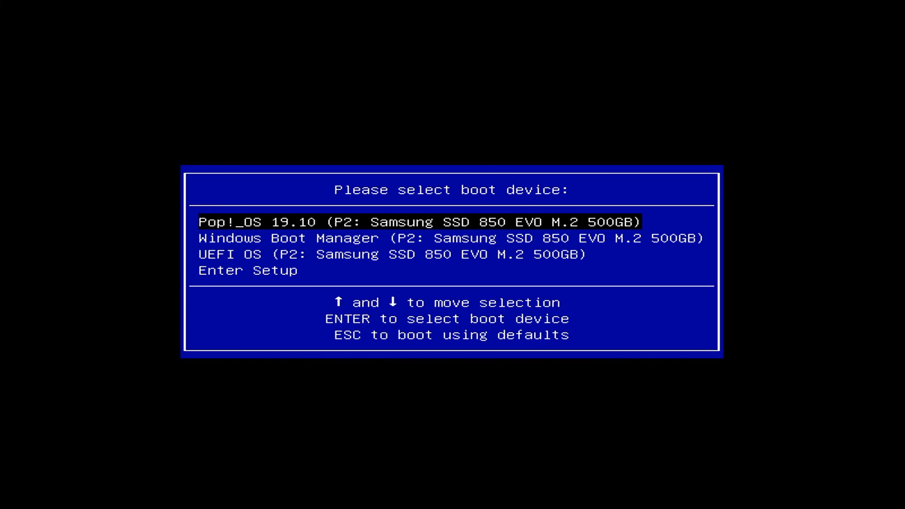
{"action": "key", "text": "Down"}
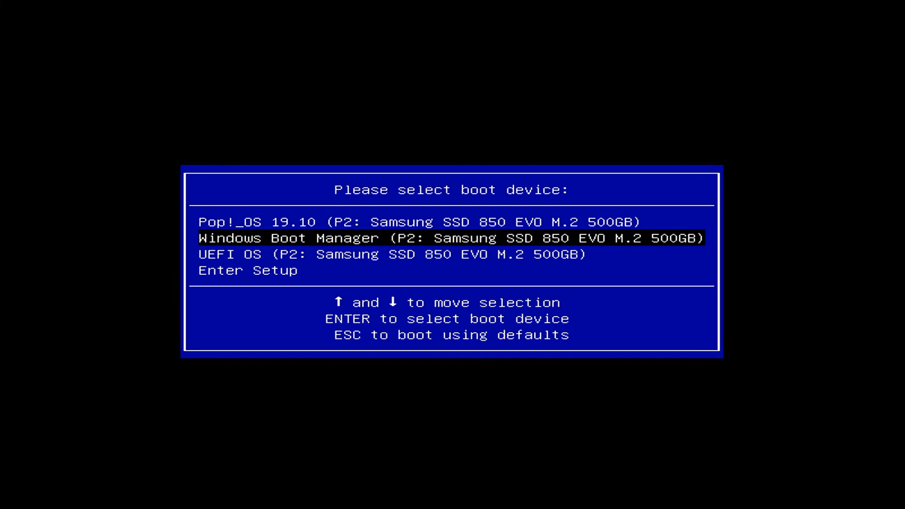
{"action": "key", "text": "Return"}
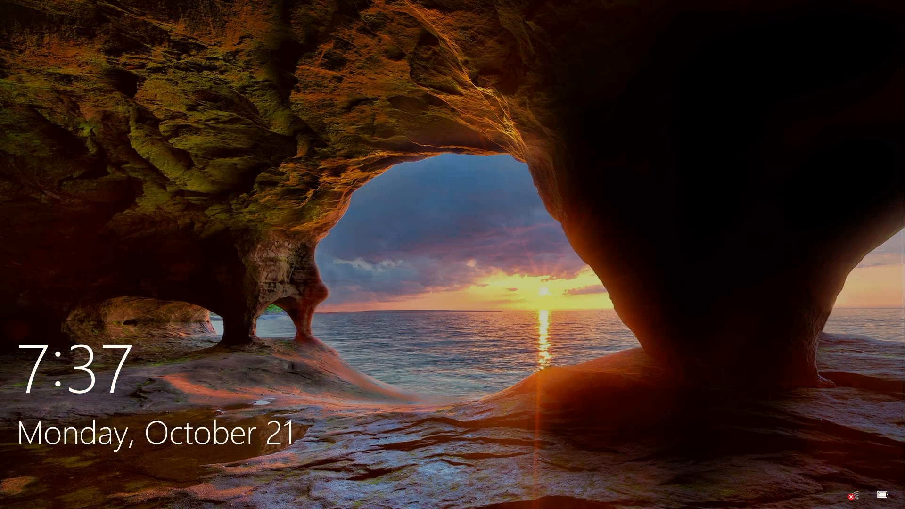
- Dismiss the Windows lock screen and sign in with the account password
{"action": "key", "text": "space"}
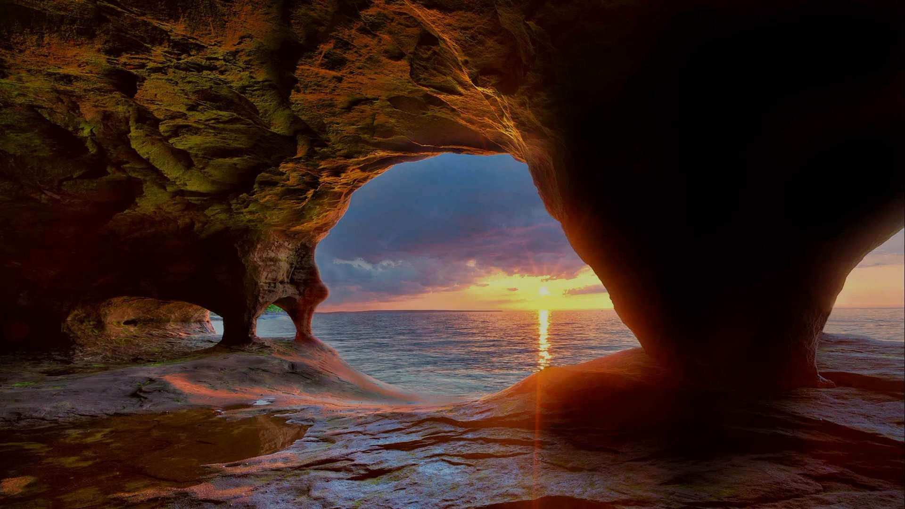
{"action": "type", "text": "*********"}
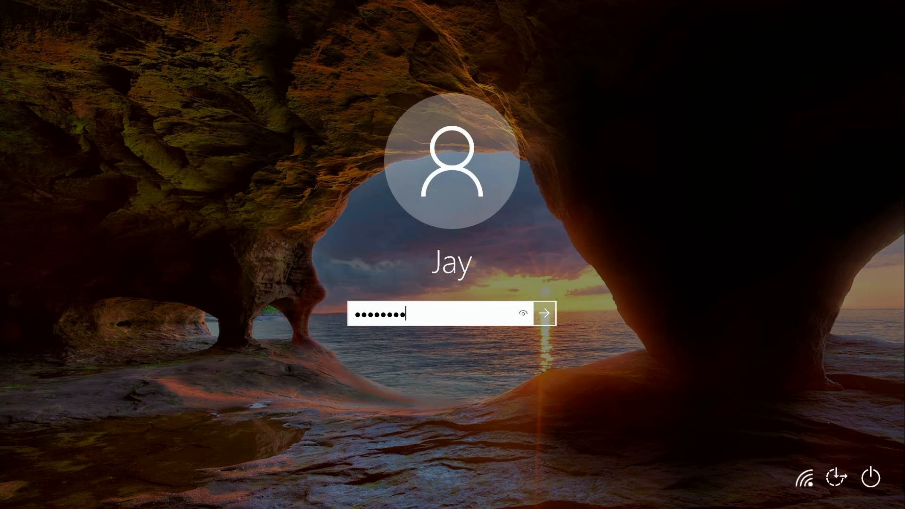
{"action": "key", "text": "Return"}
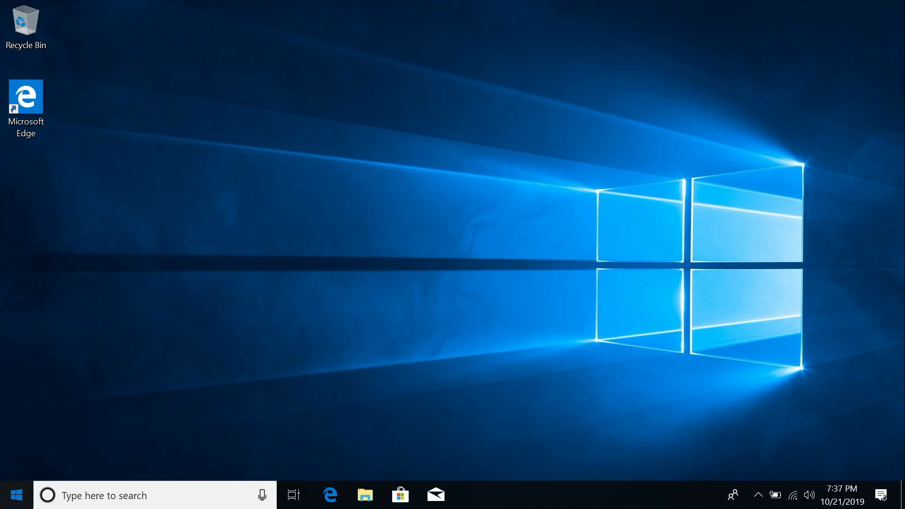
- Restart the computer from the Windows desktop
{"action": "left_click", "coordinate": [17, 500]}
{"action": "left_click", "coordinate": [17, 465]}
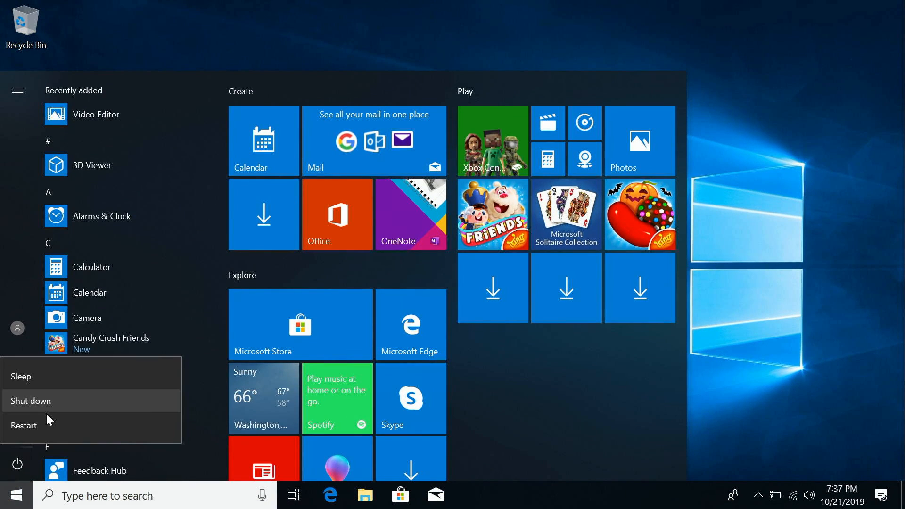
{"action": "left_click", "coordinate": [38, 424]}
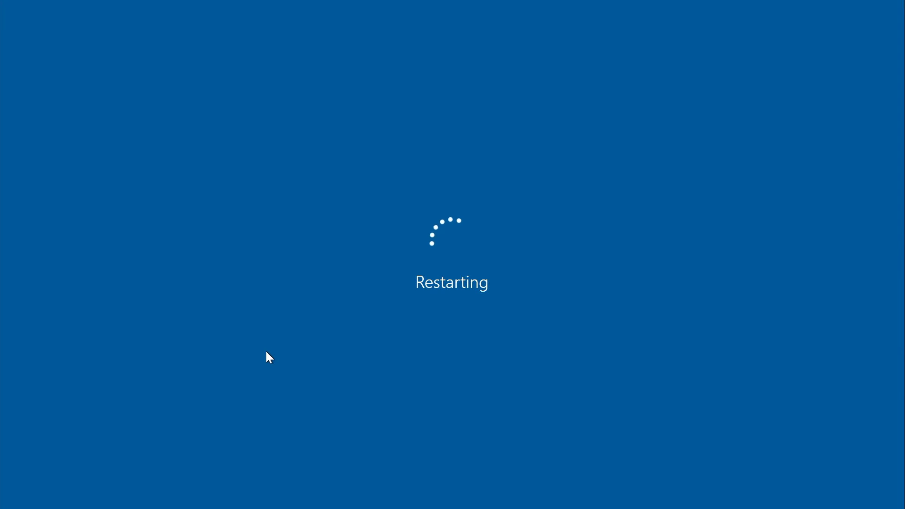